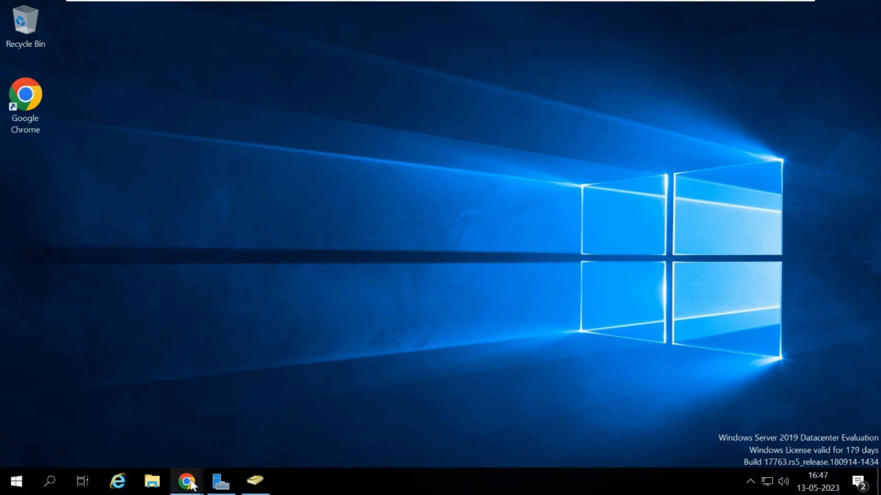
Open Chrome and open the New Joiner account creation ticket from All Tickets.
{"action": "mouse_move", "coordinate": [185, 482]}
{"action": "left_click", "coordinate": [249, 455]}
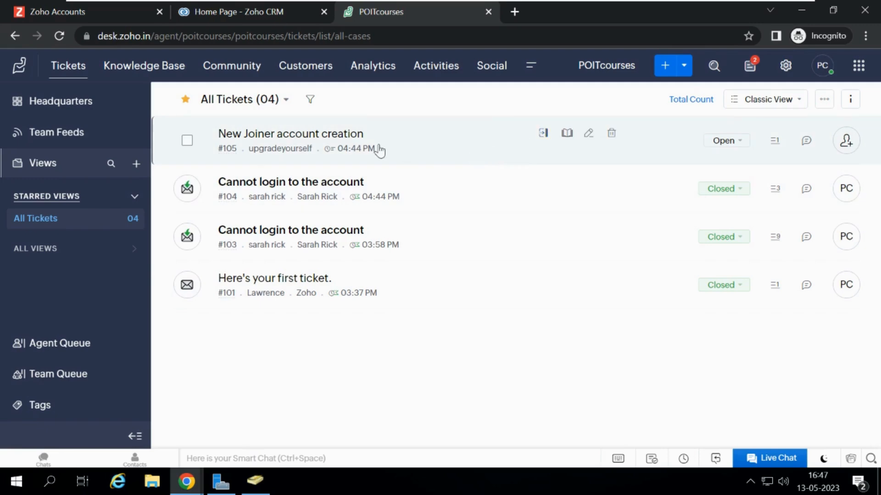
{"action": "left_click", "coordinate": [318, 139]}
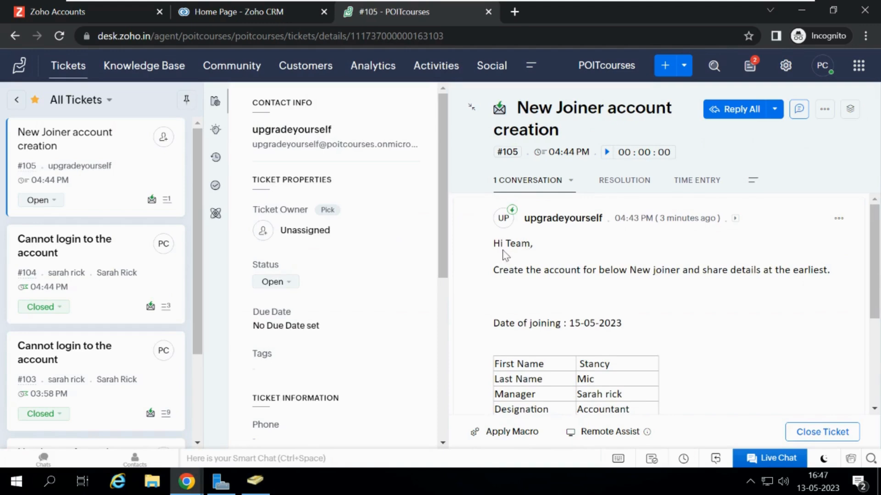
Read the ticket's request and the new joiner details table.
{"action": "left_click_drag", "start_coordinate": [496, 244], "coordinate": [661, 282]}
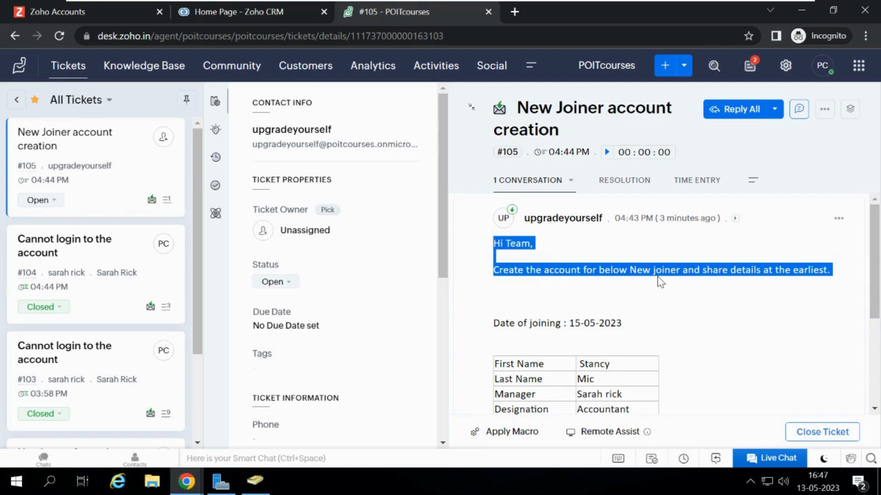
{"action": "left_click", "coordinate": [762, 300]}
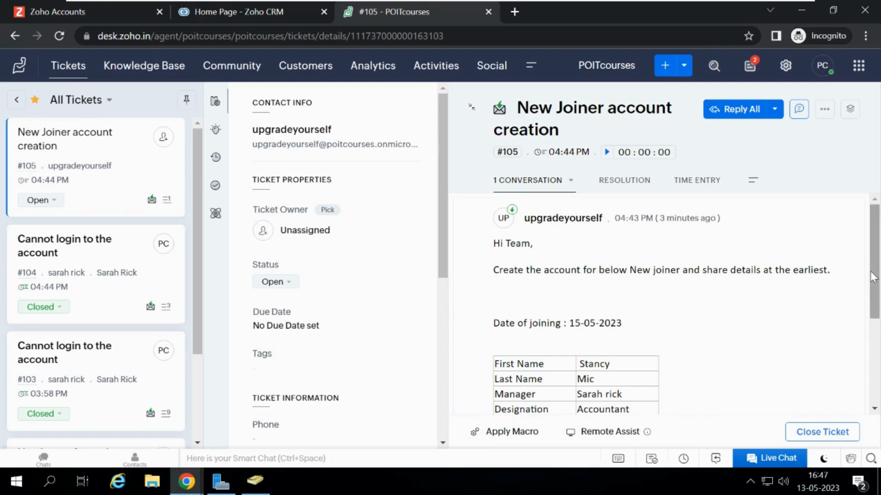
{"action": "scroll", "coordinate": [873, 278], "scroll_direction": "down", "scroll_amount": 2}
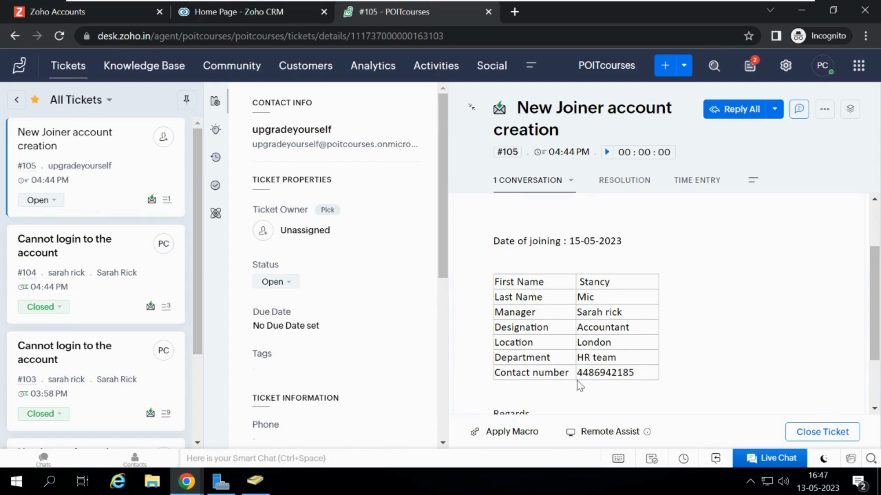
{"action": "mouse_move", "coordinate": [876, 329]}
{"action": "left_mouse_down"}
{"action": "mouse_move", "coordinate": [876, 372]}
{"action": "mouse_move", "coordinate": [876, 357]}
{"action": "left_mouse_up"}
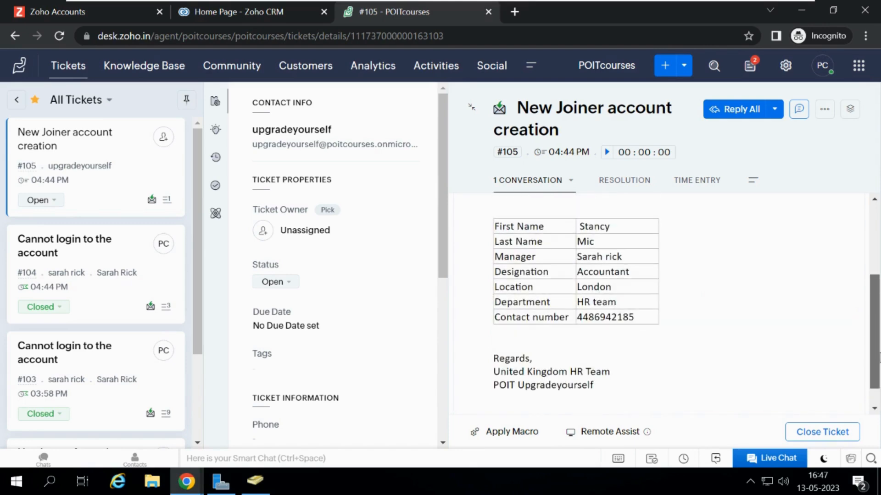
{"action": "left_click_drag", "start_coordinate": [878, 358], "coordinate": [879, 326]}
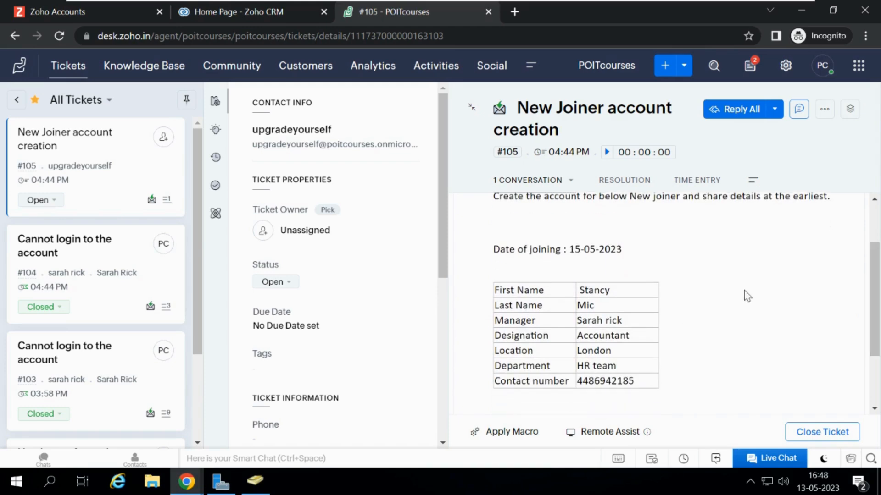
{"action": "mouse_move", "coordinate": [876, 288]}
{"action": "left_mouse_down"}
{"action": "mouse_move", "coordinate": [877, 342]}
{"action": "mouse_move", "coordinate": [879, 282]}
{"action": "left_mouse_up"}
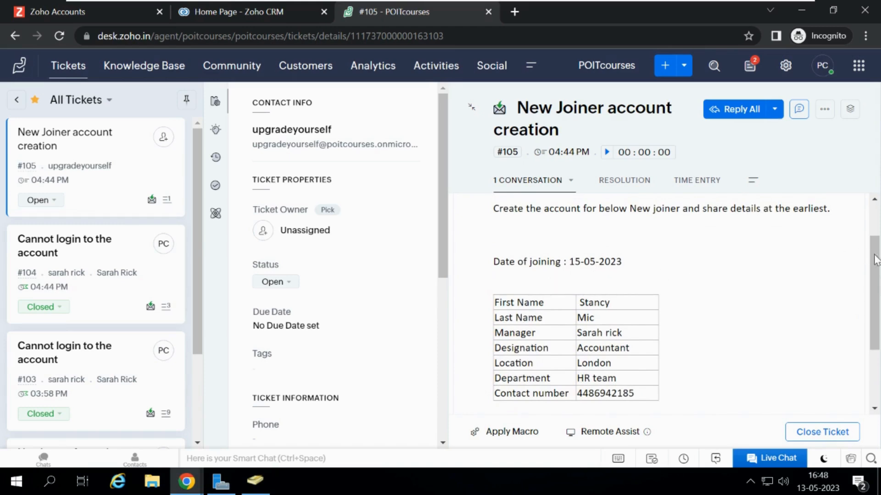
{"action": "mouse_move", "coordinate": [880, 263]}
{"action": "left_mouse_down"}
{"action": "mouse_move", "coordinate": [880, 222]}
{"action": "mouse_move", "coordinate": [880, 262]}
{"action": "left_mouse_up"}
{"action": "left_click", "coordinate": [839, 251]}
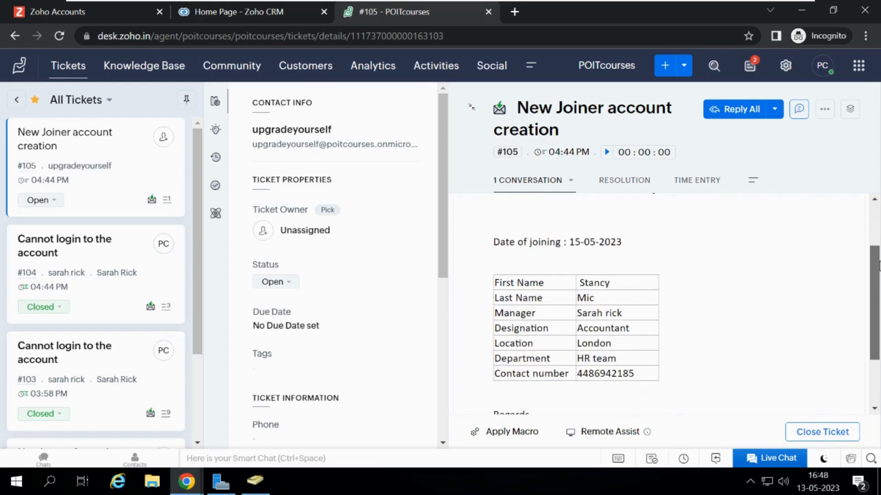
{"action": "double_click", "coordinate": [590, 283]}
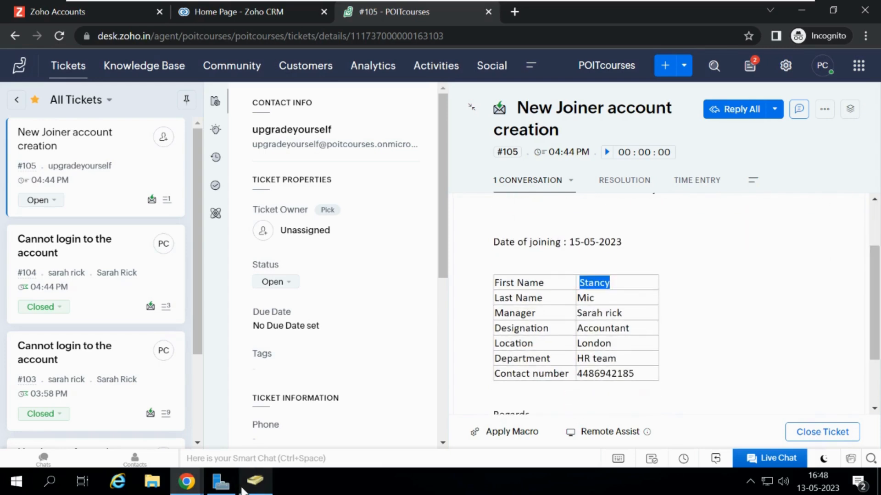
{"action": "mouse_move", "coordinate": [252, 484]}
{"action": "left_click", "coordinate": [274, 457]}
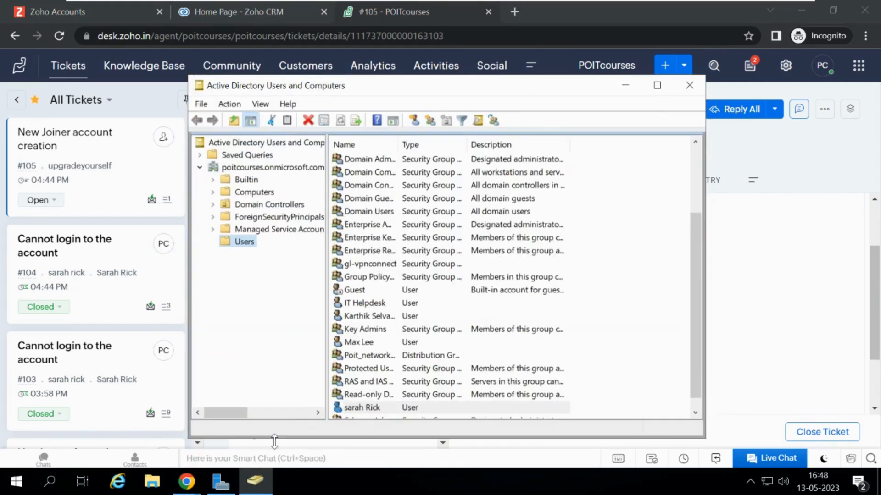
{"action": "left_click", "coordinate": [415, 120]}
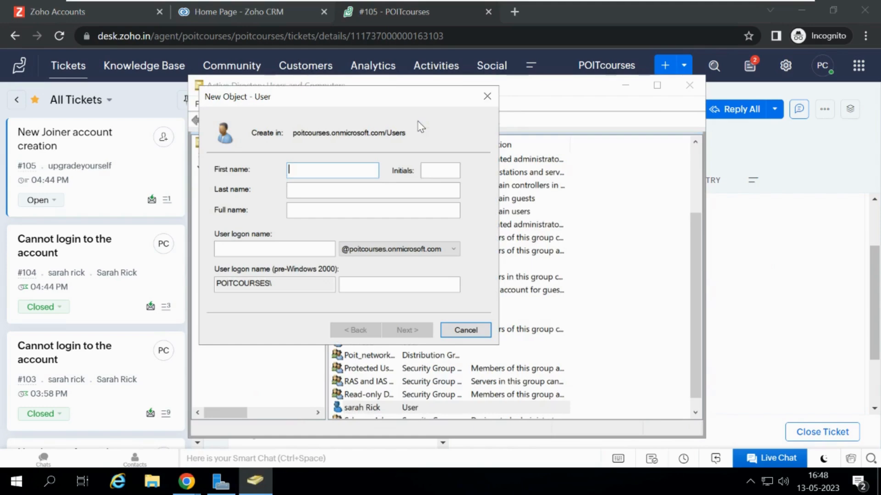
{"action": "left_click", "coordinate": [765, 263]}
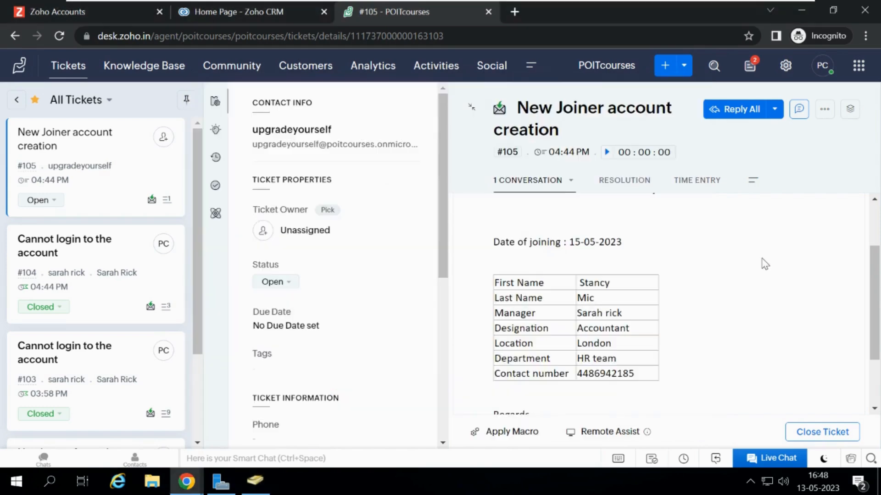
{"action": "double_click", "coordinate": [581, 298]}
{"action": "mouse_move", "coordinate": [257, 484]}
{"action": "left_click", "coordinate": [305, 438]}
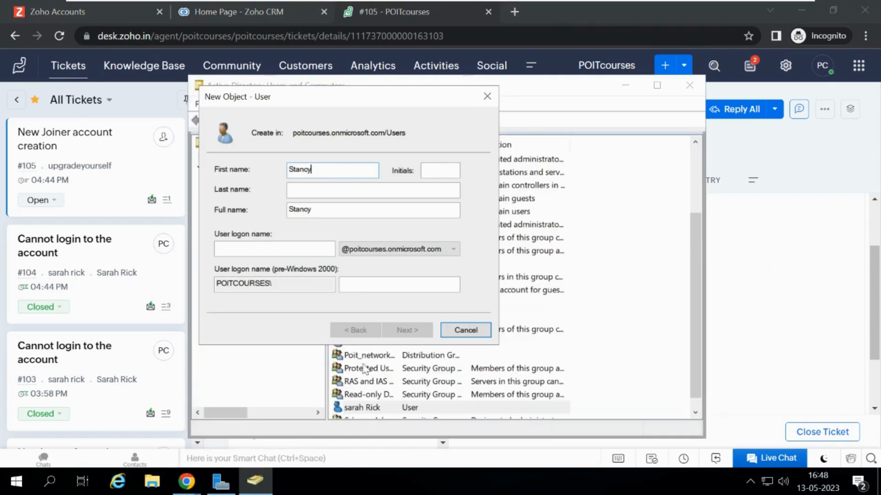
{"action": "left_click", "coordinate": [328, 190]}
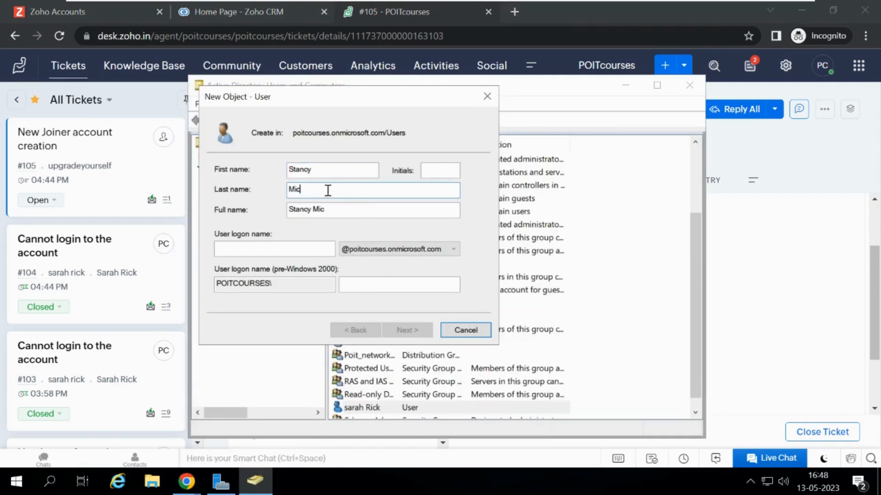
{"action": "left_click_drag", "start_coordinate": [329, 208], "coordinate": [269, 209]}
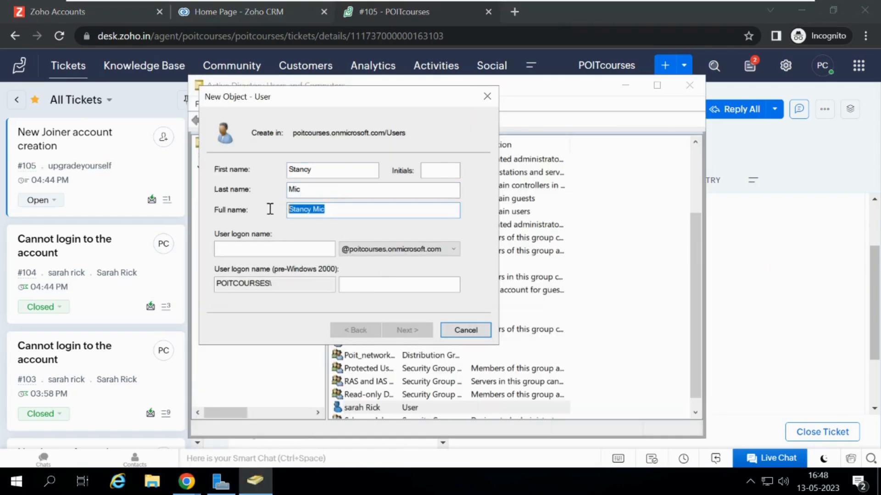
{"action": "key", "text": "ctrl+c"}
{"action": "left_click", "coordinate": [252, 247]}
{"action": "key", "text": "ctrl+v"}
{"action": "left_click", "coordinate": [240, 248]}
{"action": "key", "text": "BackSpace"}
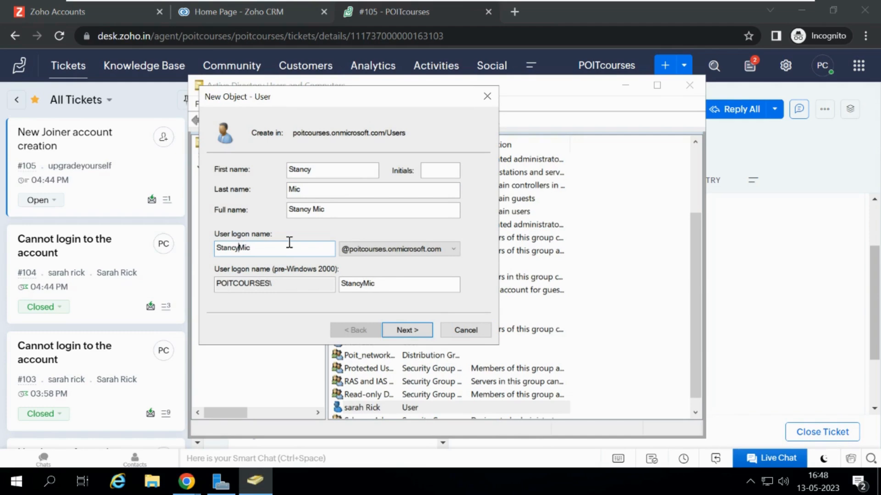
{"action": "type", "text": "."}
{"action": "left_click", "coordinate": [284, 253]}
{"action": "left_click", "coordinate": [386, 285]}
{"action": "key", "text": "BackSpace"}
{"action": "key", "text": "BackSpace"}
{"action": "key", "text": "BackSpace"}
{"action": "key", "text": "BackSpace"}
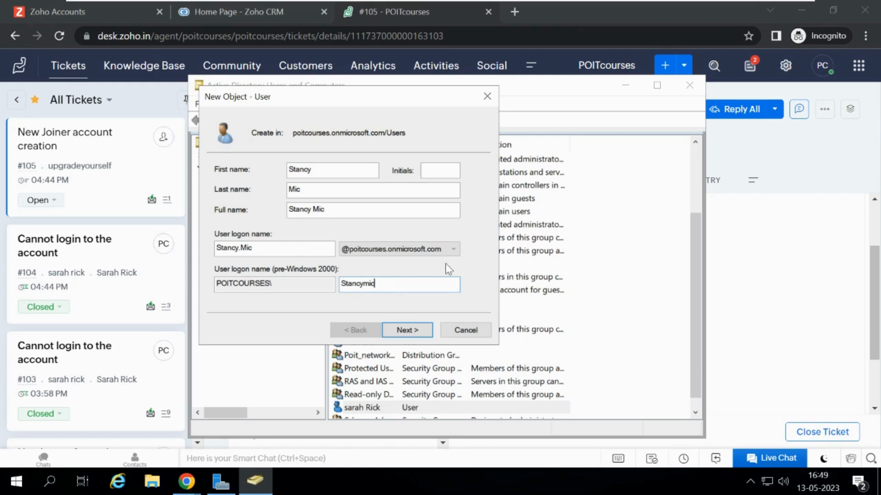
{"action": "left_click", "coordinate": [405, 332]}
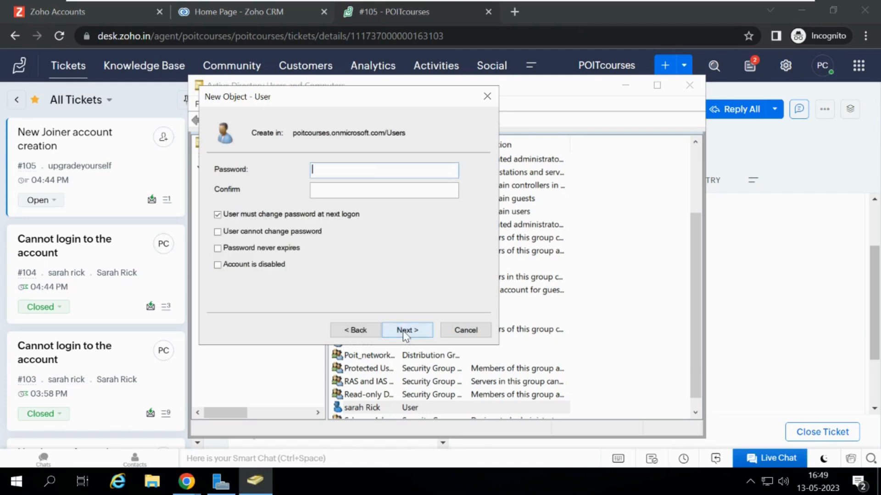
Enter and confirm the account password, then finish creating the user.
{"action": "type", "text": "••••••••••"}
{"action": "key", "text": "Tab"}
{"action": "type", "text": "••••••••••"}
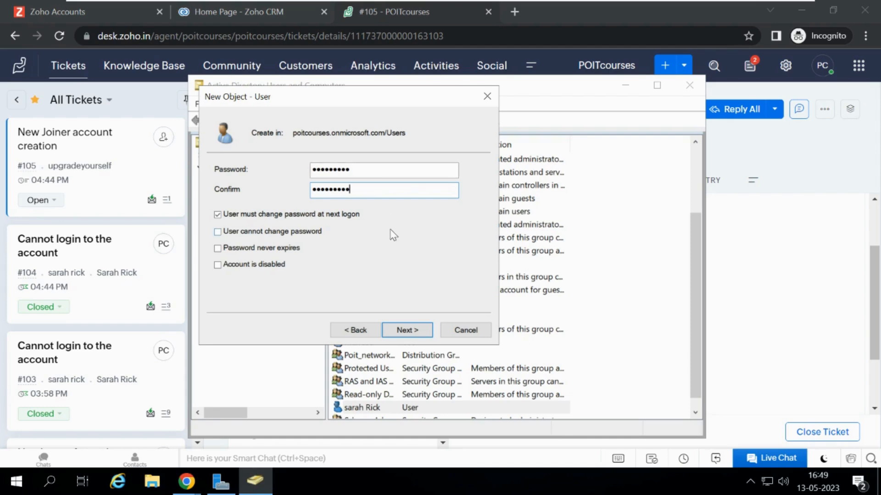
{"action": "left_click", "coordinate": [396, 330]}
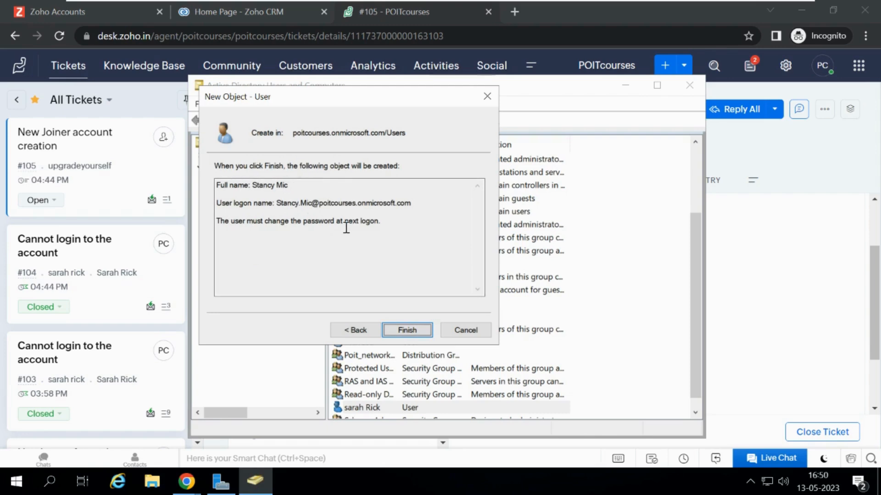
{"action": "left_click", "coordinate": [398, 330]}
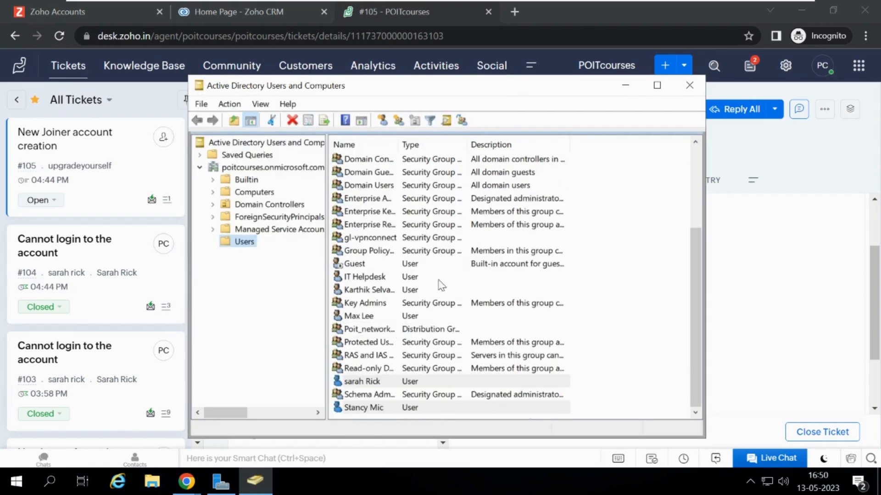
{"action": "right_click", "coordinate": [292, 169]}
{"action": "left_click", "coordinate": [334, 191]}
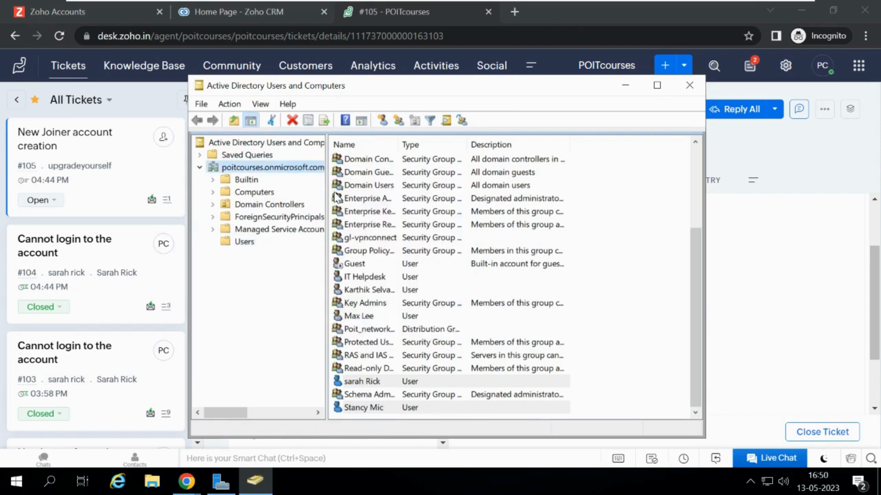
{"action": "type", "text": "stancy"}
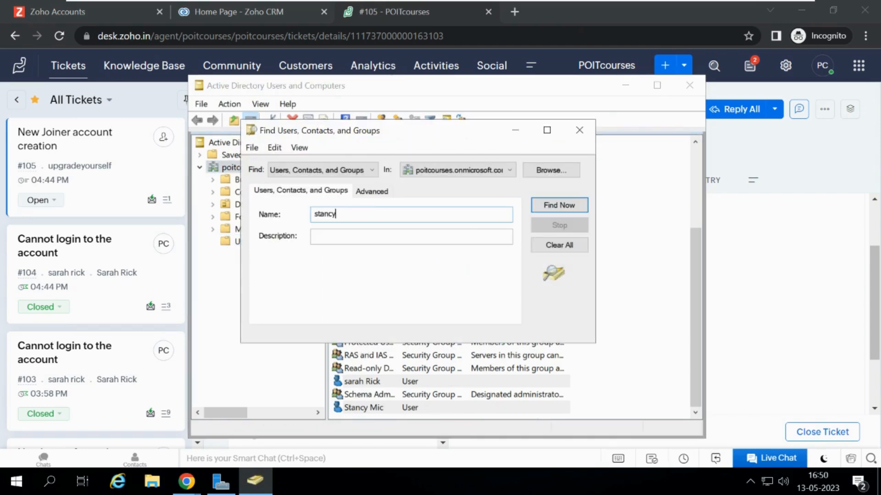
{"action": "key", "text": "Return"}
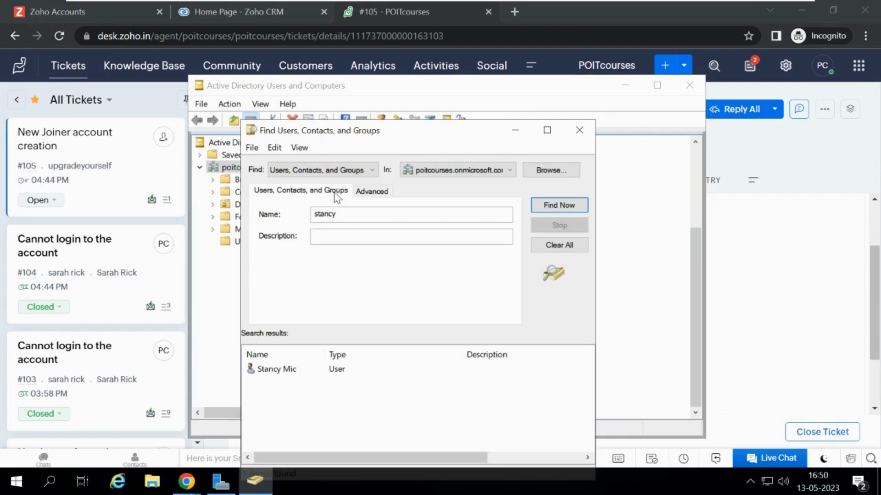
{"action": "double_click", "coordinate": [280, 368]}
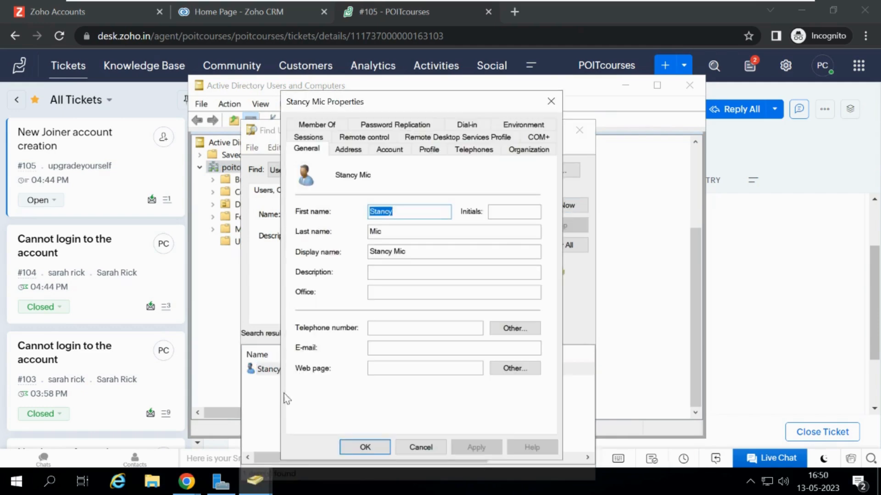
{"action": "left_click", "coordinate": [408, 274]}
{"action": "type", "text": "P"}
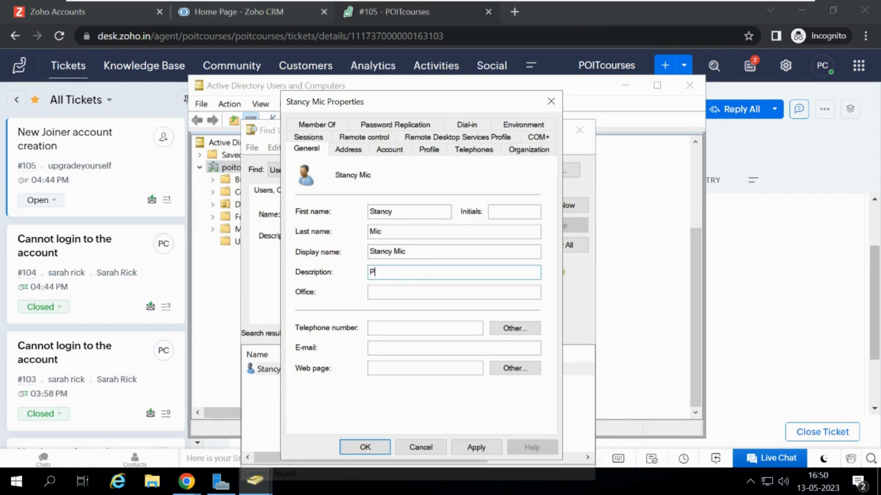
{"action": "type", "text": "Permanent use"}
Check the ticket's location and set the user's office to London.
{"action": "left_click", "coordinate": [392, 293]}
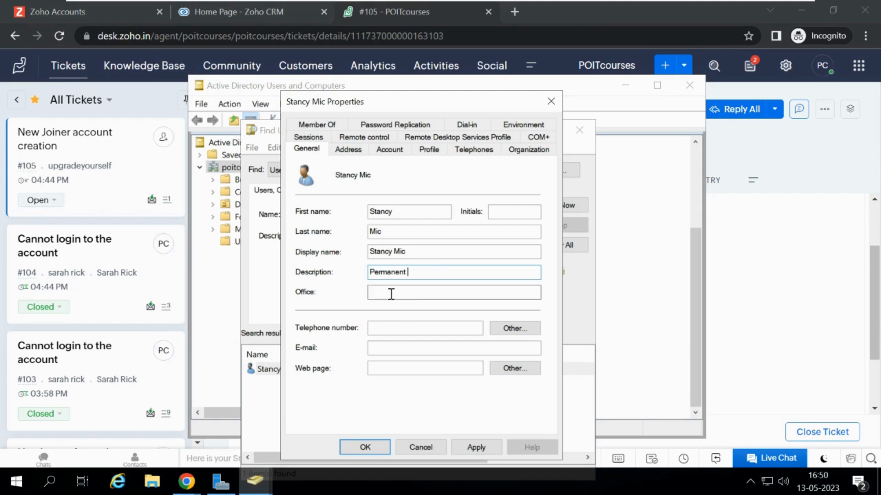
{"action": "left_click", "coordinate": [816, 281]}
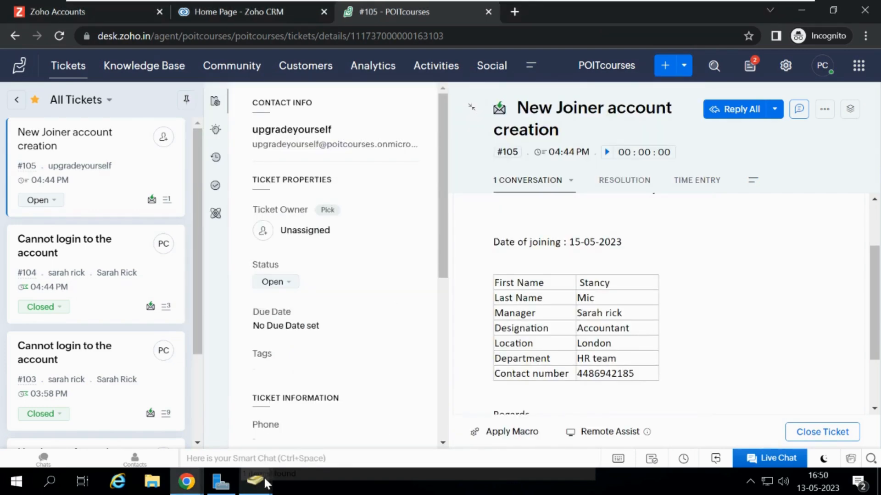
{"action": "mouse_move", "coordinate": [270, 476]}
{"action": "left_click", "coordinate": [291, 449]}
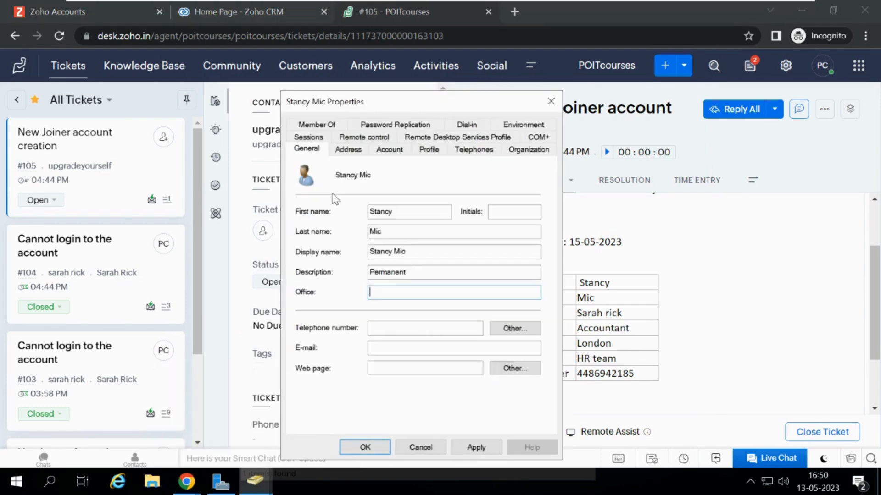
{"action": "left_click", "coordinate": [377, 290]}
{"action": "type", "text": "London"}
Copy the contact number from the ticket and paste it into the user's telephone number.
{"action": "left_click", "coordinate": [394, 328]}
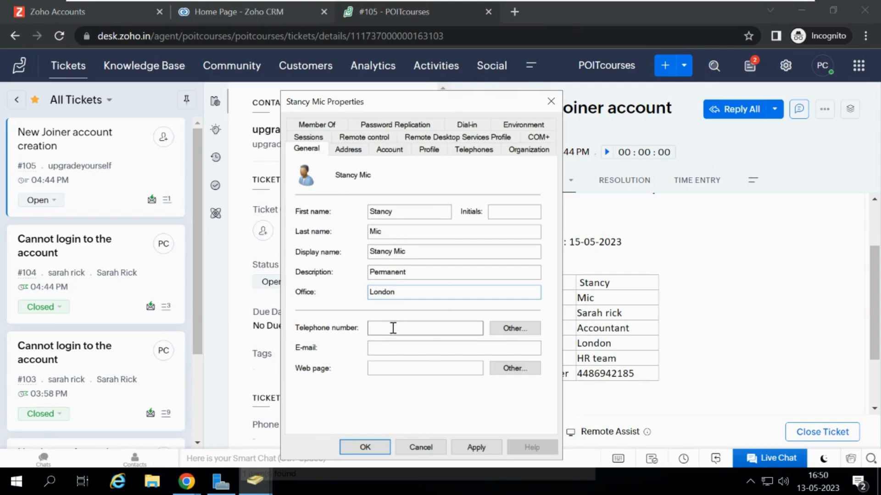
{"action": "left_click_drag", "start_coordinate": [633, 370], "coordinate": [576, 375]}
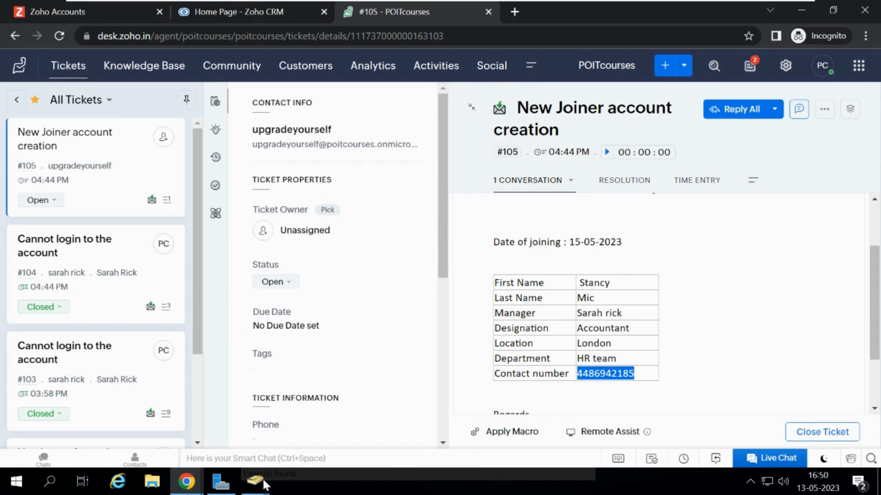
{"action": "mouse_move", "coordinate": [266, 481]}
{"action": "left_click", "coordinate": [316, 415]}
{"action": "key", "text": "ctrl+v"}
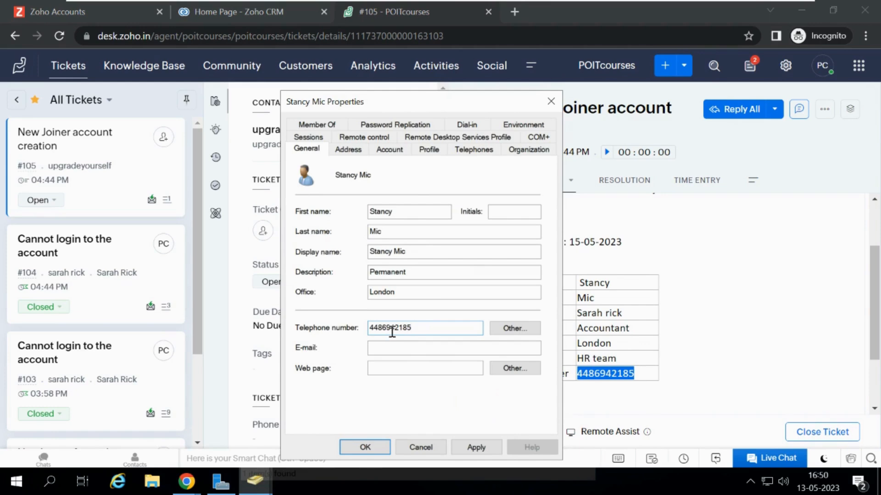
Set the user's address country to United Kingdom and the city to London.
{"action": "left_click", "coordinate": [356, 152]}
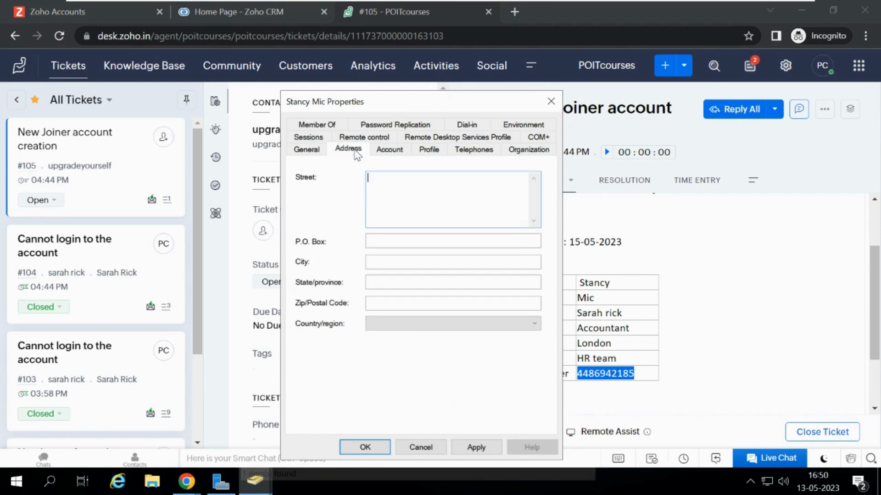
{"action": "left_click", "coordinate": [407, 323]}
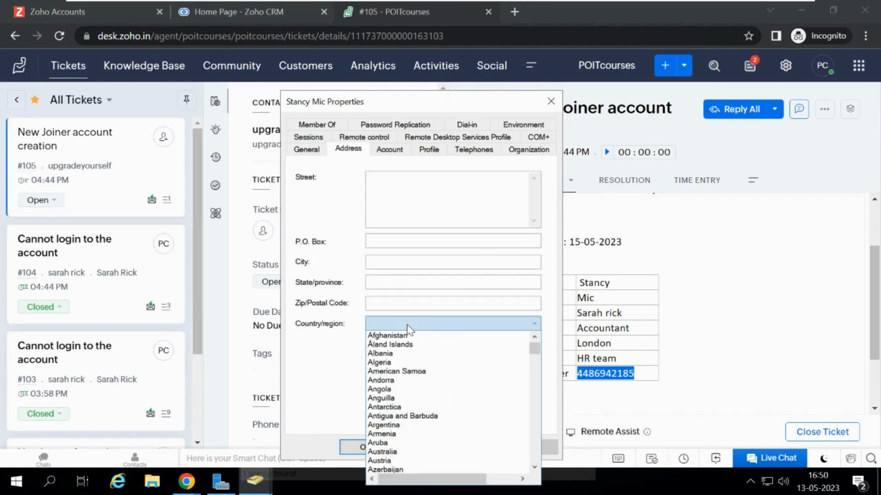
{"action": "type", "text": "united"}
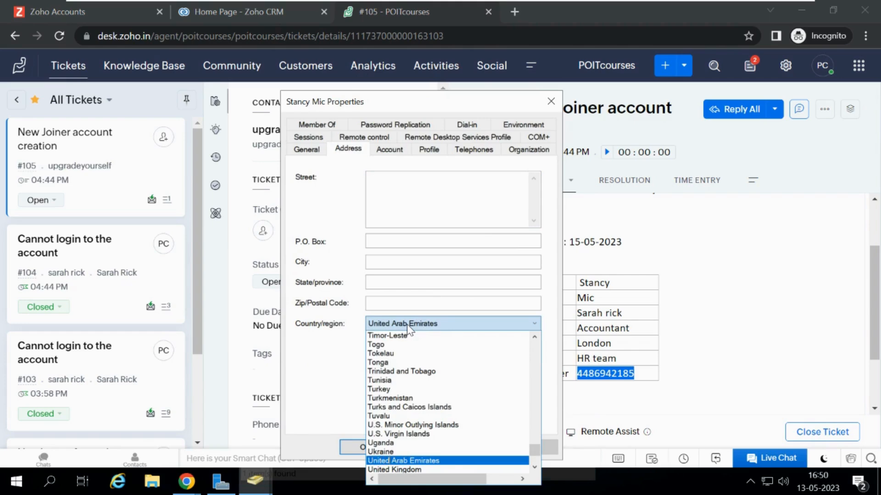
{"action": "type", "text": " k"}
{"action": "left_click", "coordinate": [331, 352]}
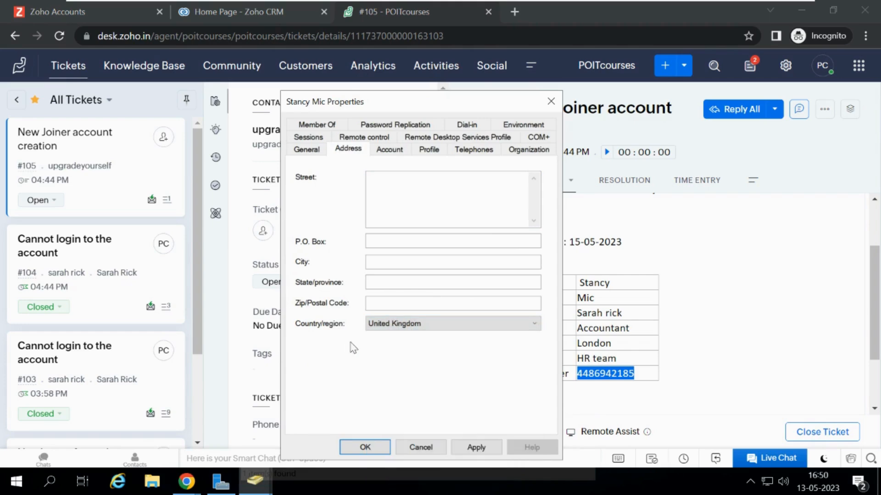
{"action": "left_click", "coordinate": [379, 262]}
{"action": "type", "text": "London"}
{"action": "left_click", "coordinate": [391, 151]}
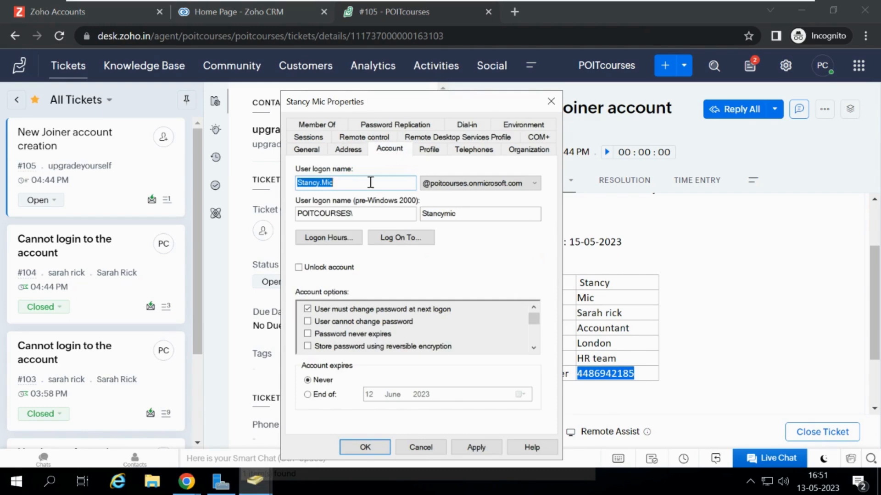
{"action": "left_click", "coordinate": [359, 189]}
{"action": "left_click_drag", "start_coordinate": [299, 182], "coordinate": [415, 181]}
{"action": "left_click", "coordinate": [319, 397]}
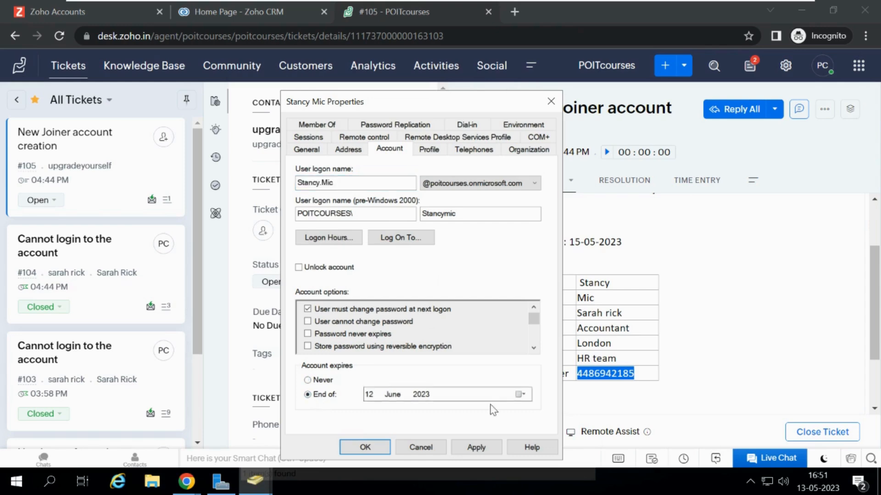
{"action": "left_click", "coordinate": [520, 395]}
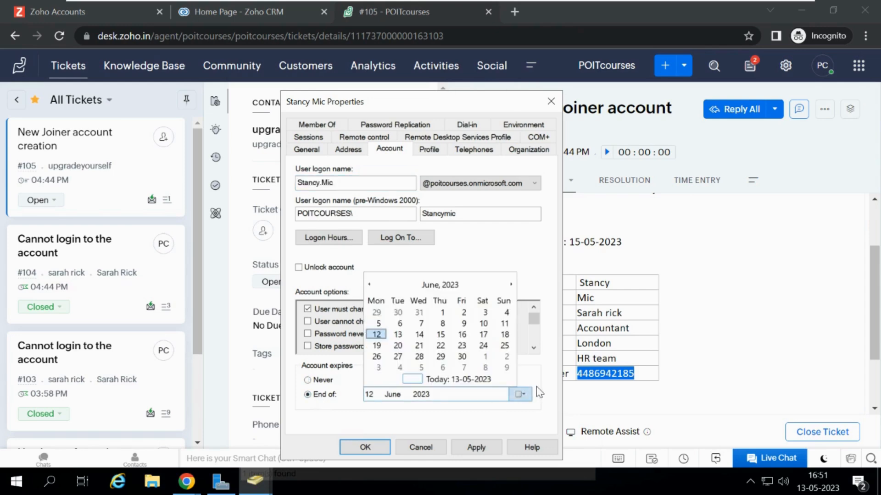
{"action": "left_click", "coordinate": [536, 386]}
{"action": "left_click", "coordinate": [307, 381]}
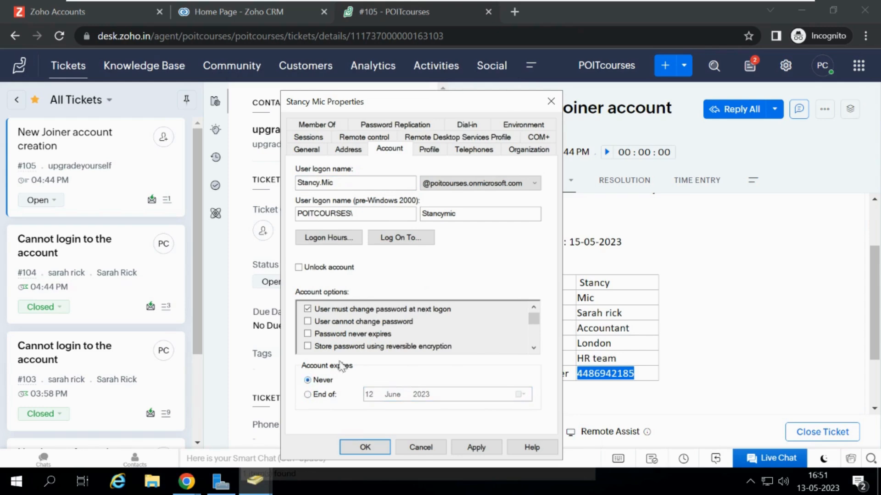
Copy the designation from the ticket and paste it as the user's job title Accountant.
{"action": "left_click", "coordinate": [524, 152]}
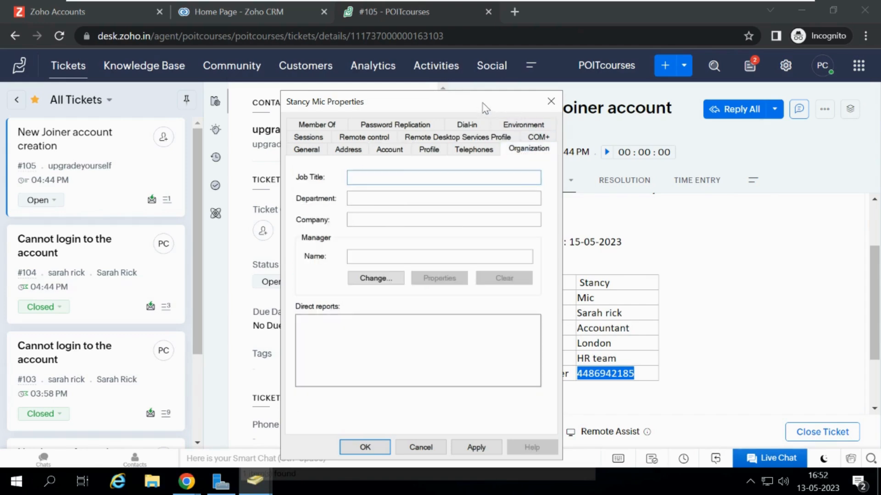
{"action": "left_click_drag", "start_coordinate": [483, 106], "coordinate": [305, 123]}
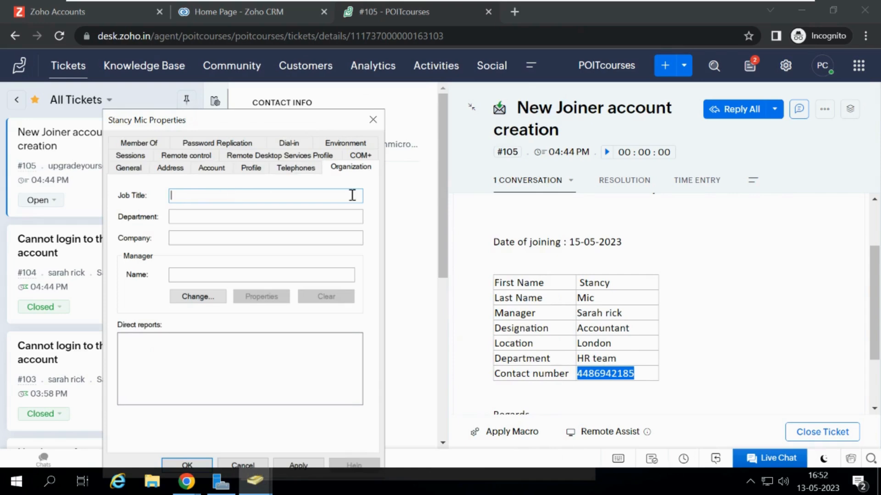
{"action": "double_click", "coordinate": [592, 329]}
{"action": "key", "text": "ctrl+c"}
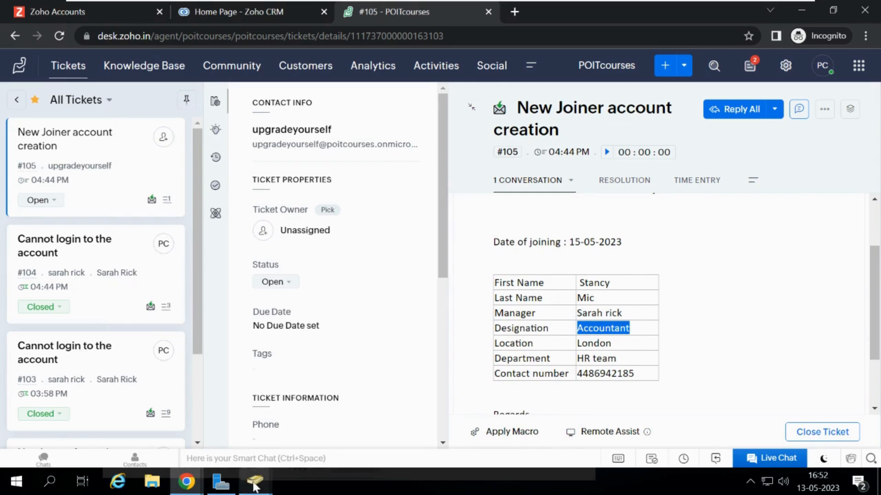
{"action": "mouse_move", "coordinate": [255, 484]}
{"action": "left_click", "coordinate": [294, 439]}
{"action": "left_click", "coordinate": [221, 199]}
{"action": "key", "text": "ctrl+v"}
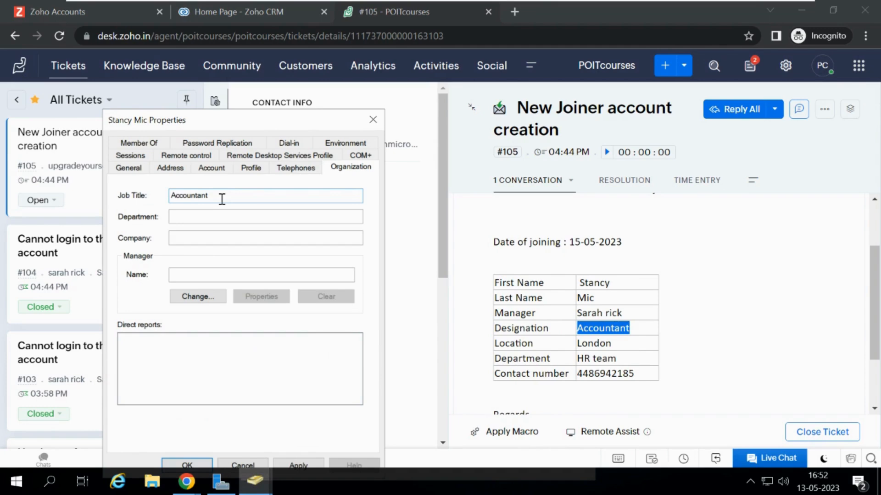
Set the user's department to HR Team and the company to POIT.
{"action": "left_click", "coordinate": [233, 215]}
{"action": "type", "text": "HR Team"}
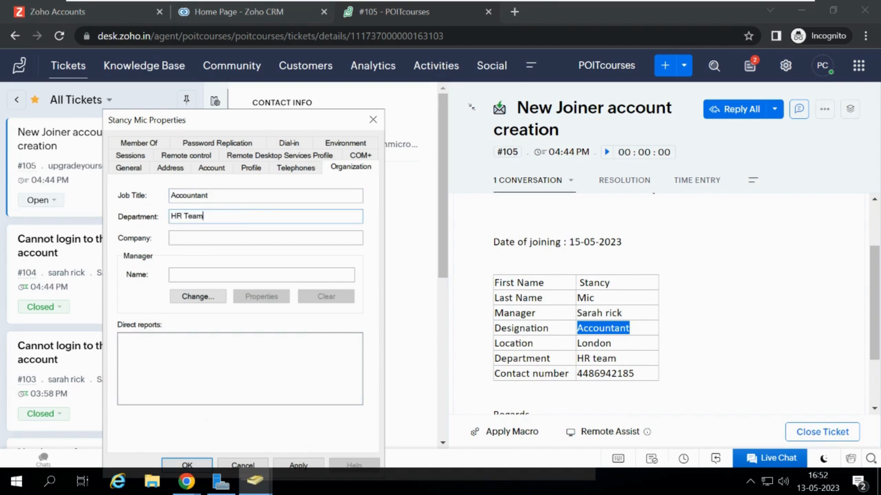
{"action": "left_click", "coordinate": [246, 237]}
{"action": "type", "text": "POIT"}
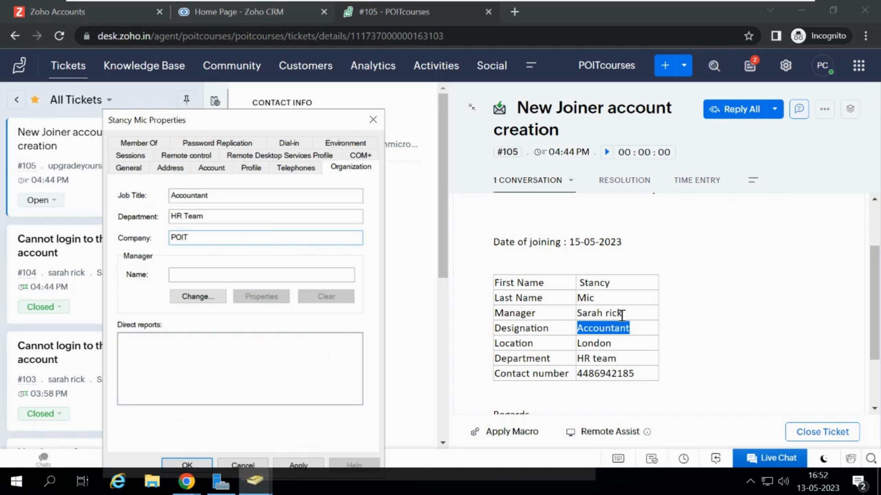
{"action": "left_click", "coordinate": [197, 297]}
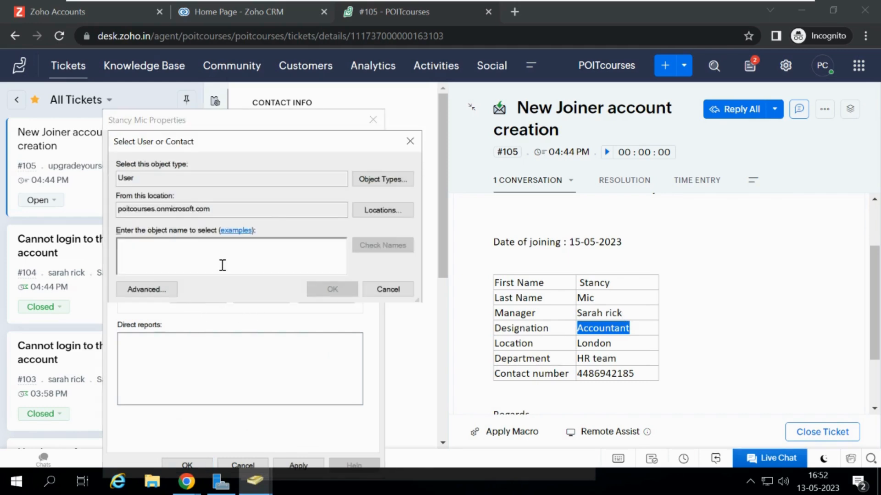
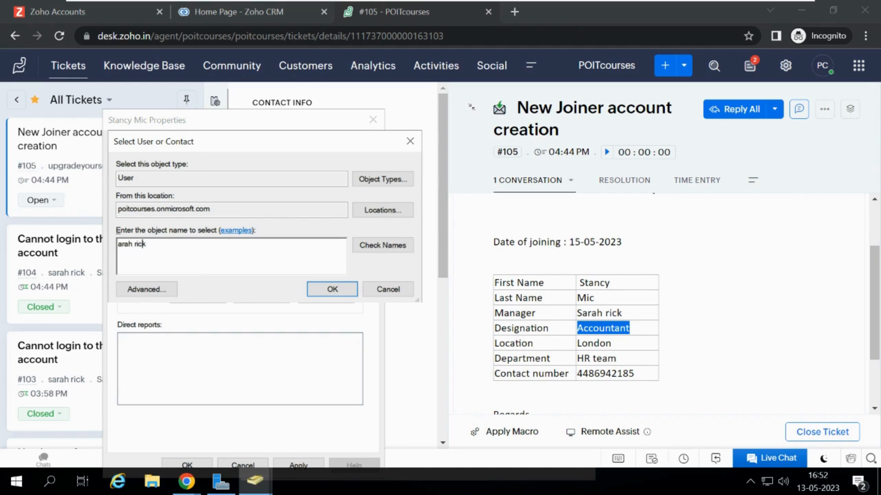
{"action": "left_click", "coordinate": [397, 250]}
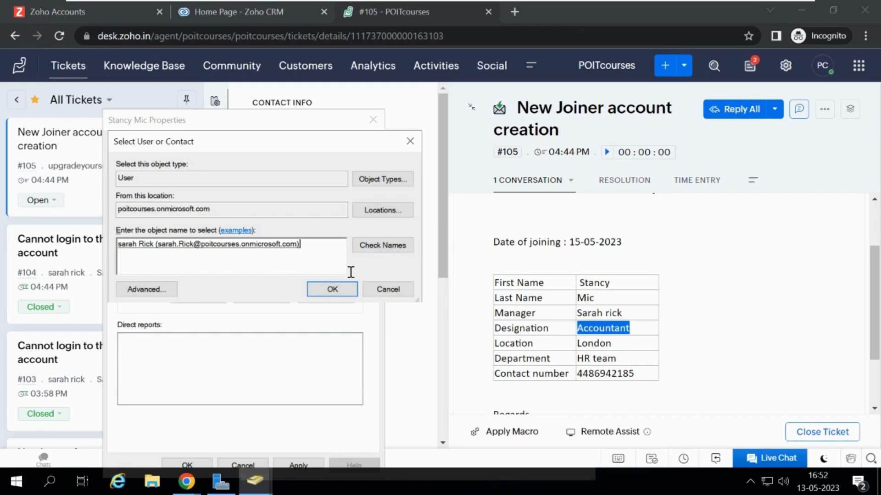
{"action": "left_click", "coordinate": [323, 292]}
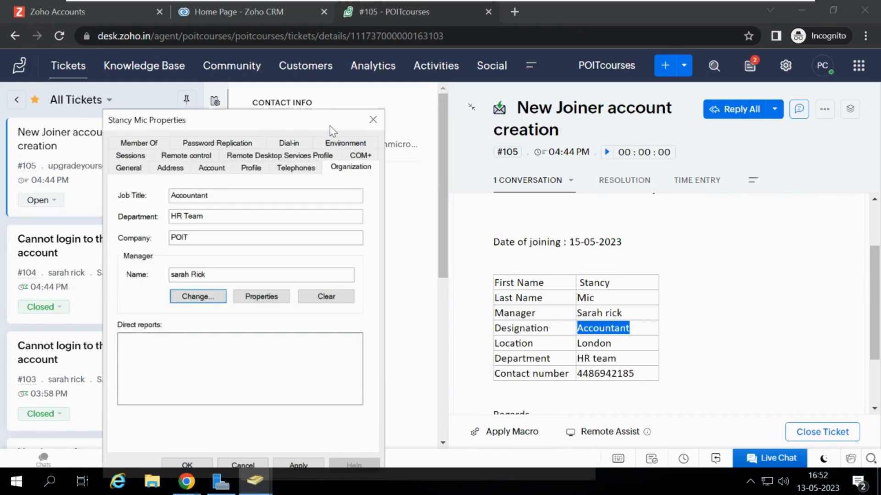
{"action": "left_click_drag", "start_coordinate": [329, 126], "coordinate": [344, 102]}
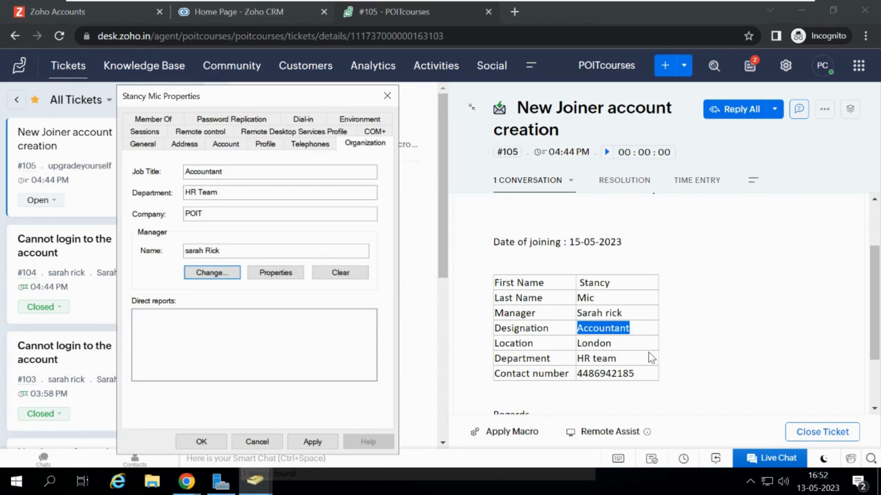
{"action": "left_click", "coordinate": [312, 442]}
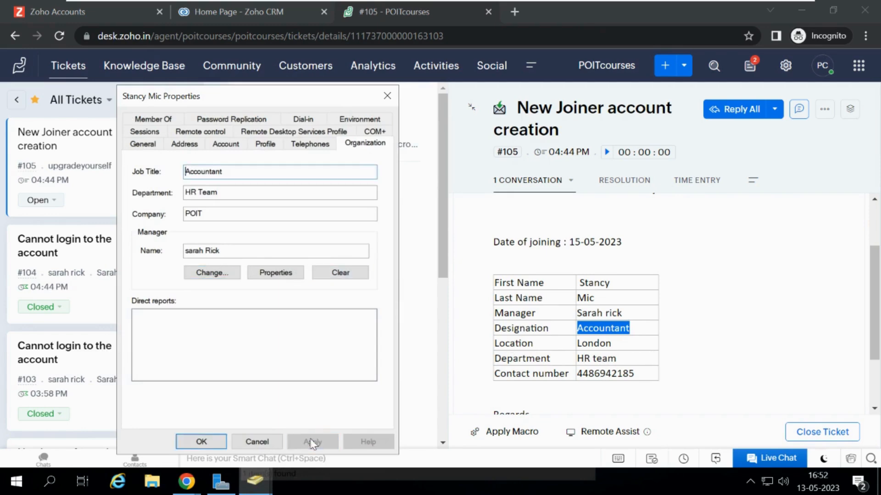
{"action": "left_click", "coordinate": [215, 442]}
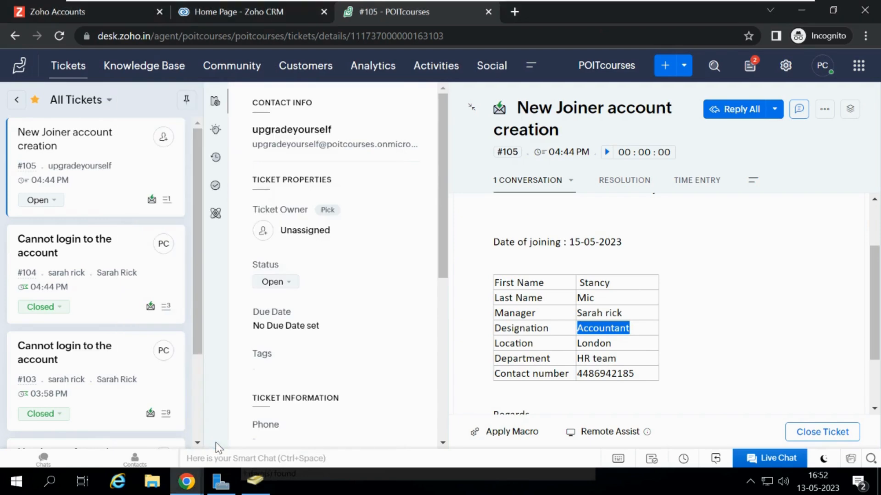
{"action": "left_click", "coordinate": [255, 481]}
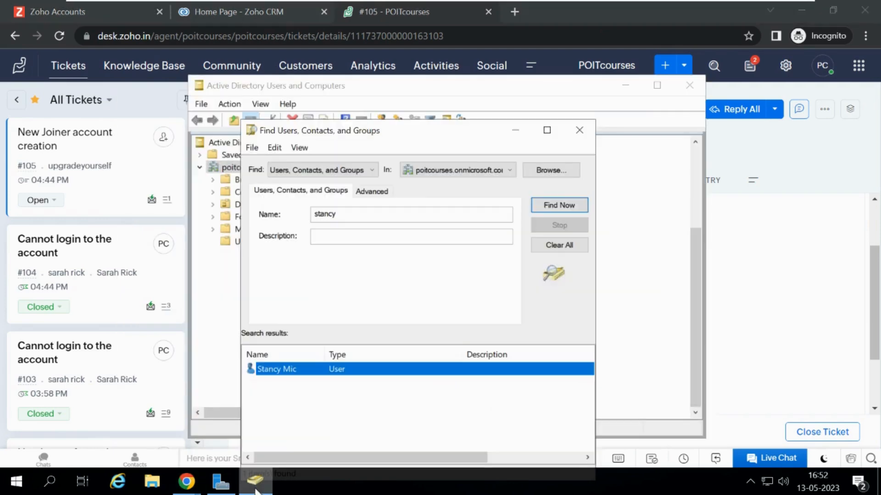
{"action": "double_click", "coordinate": [277, 370]}
{"action": "left_click_drag", "start_coordinate": [401, 98], "coordinate": [324, 118]}
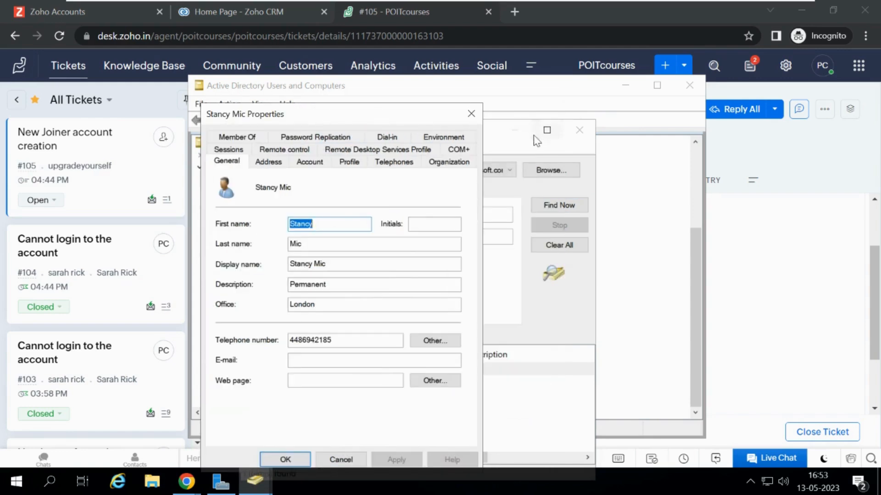
{"action": "key", "text": "Escape"}
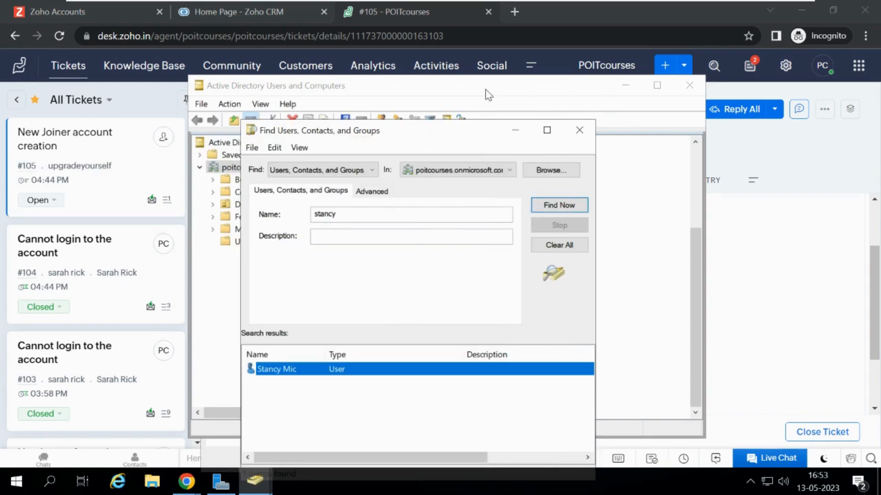
{"action": "left_click_drag", "start_coordinate": [455, 129], "coordinate": [374, 144]}
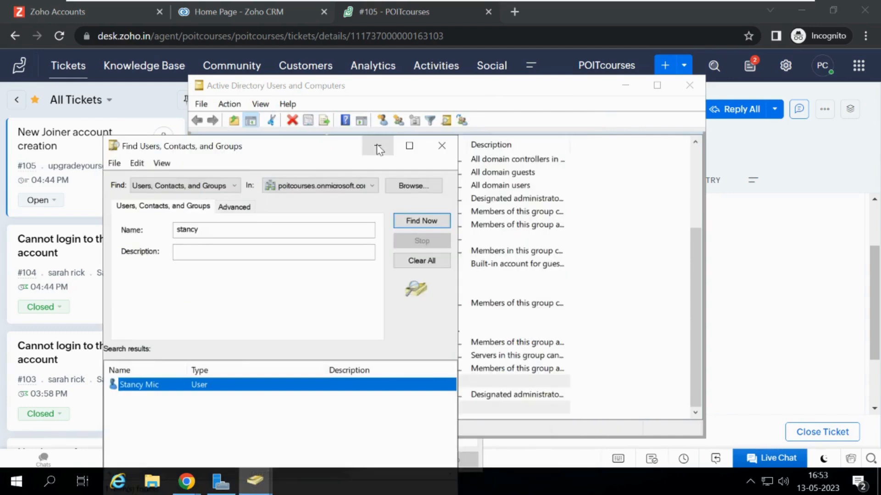
{"action": "left_click", "coordinate": [377, 148]}
{"action": "left_click", "coordinate": [472, 92]}
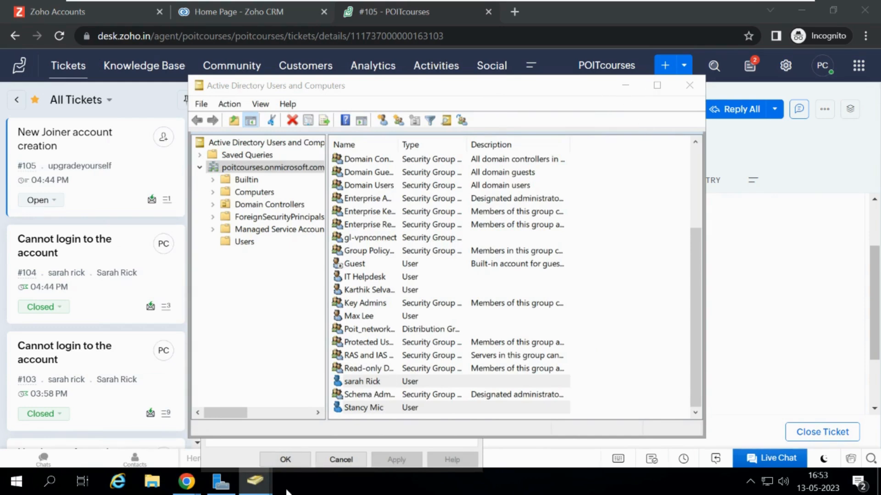
{"action": "mouse_move", "coordinate": [253, 469]}
{"action": "left_click", "coordinate": [317, 419]}
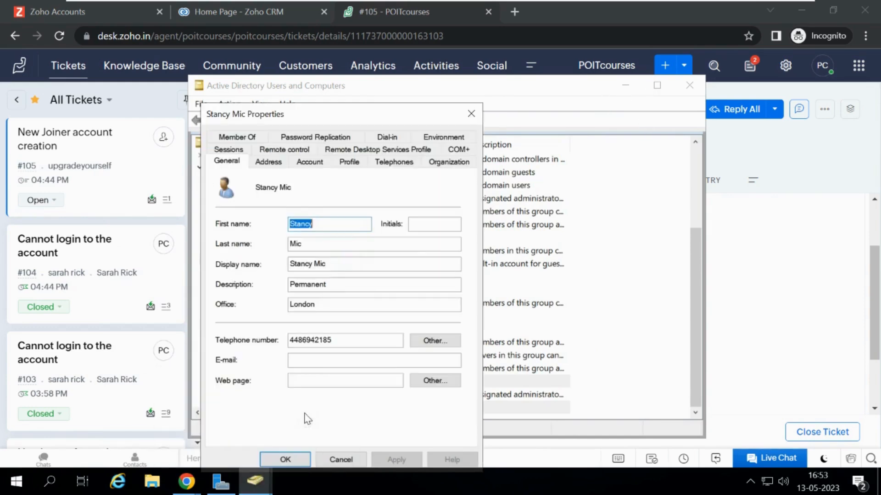
{"action": "left_click", "coordinate": [285, 458]}
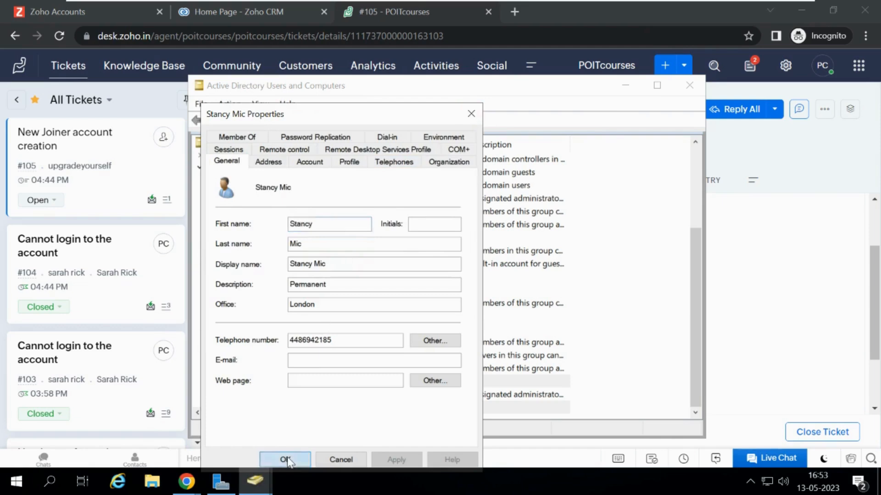
{"action": "key", "text": "alt+Tab"}
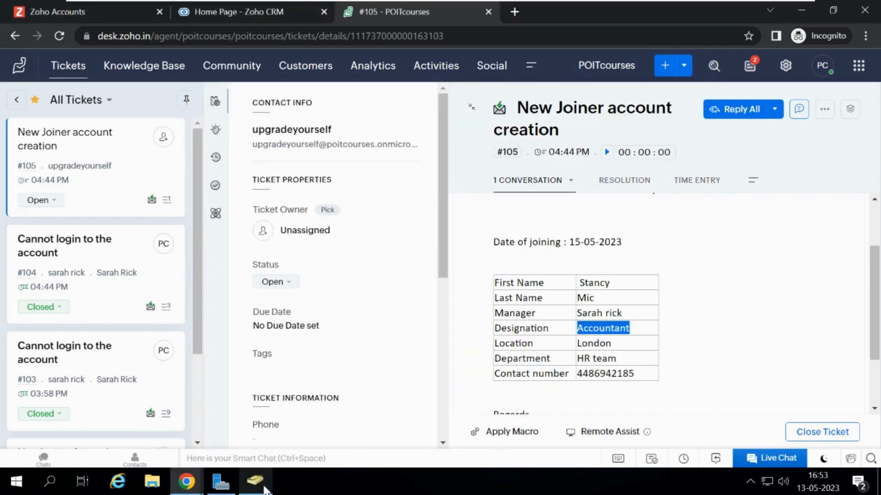
{"action": "left_click", "coordinate": [264, 488]}
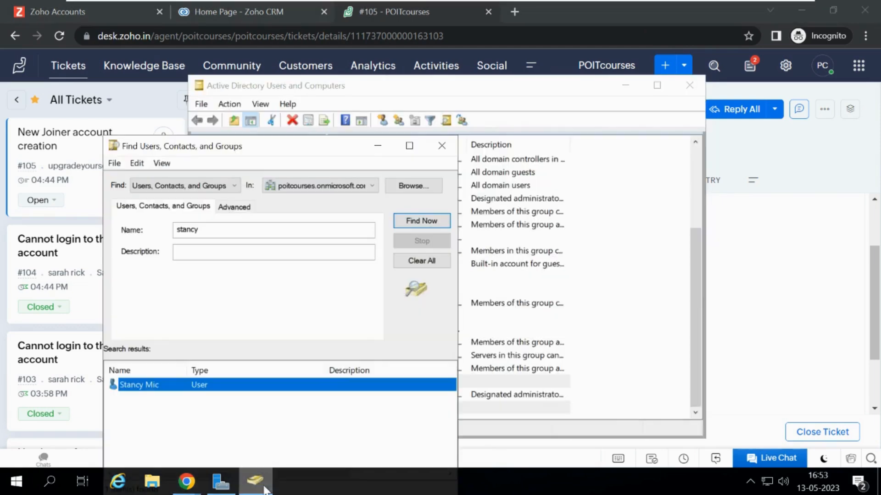
{"action": "left_click", "coordinate": [449, 146]}
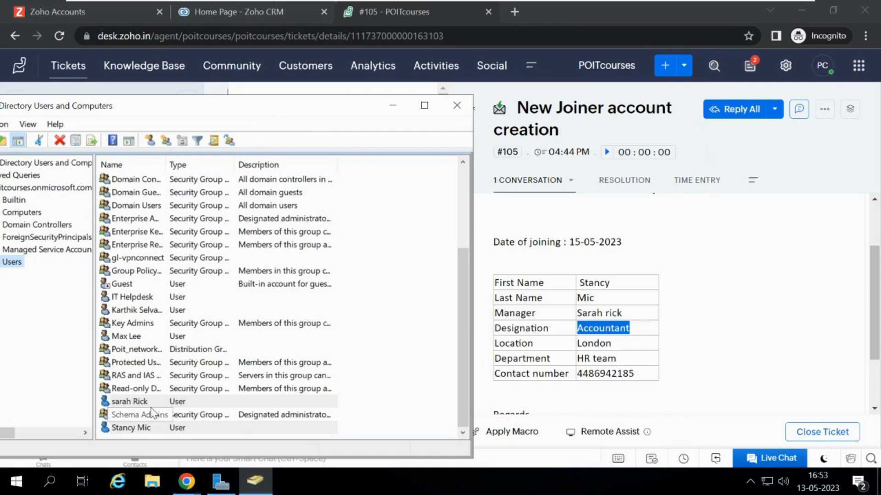
Reopen the new user's properties and review the Address, Account, Organization and Member Of tabs.
{"action": "double_click", "coordinate": [133, 428]}
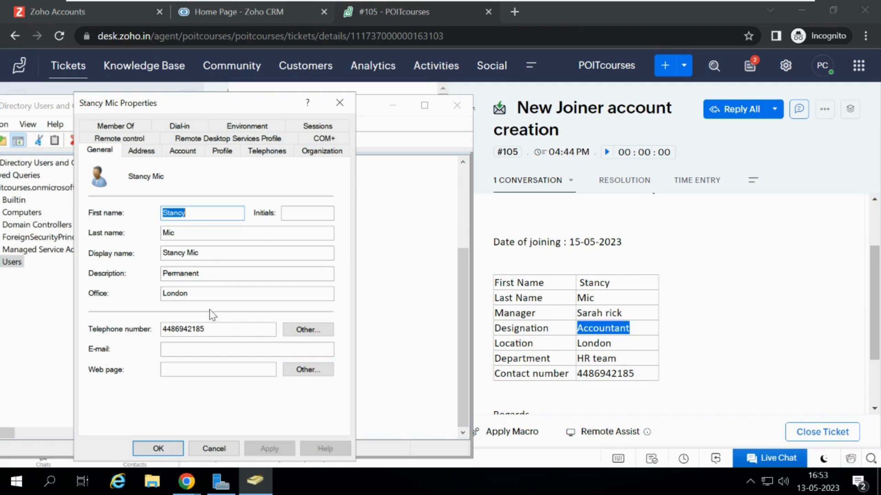
{"action": "left_click", "coordinate": [140, 151]}
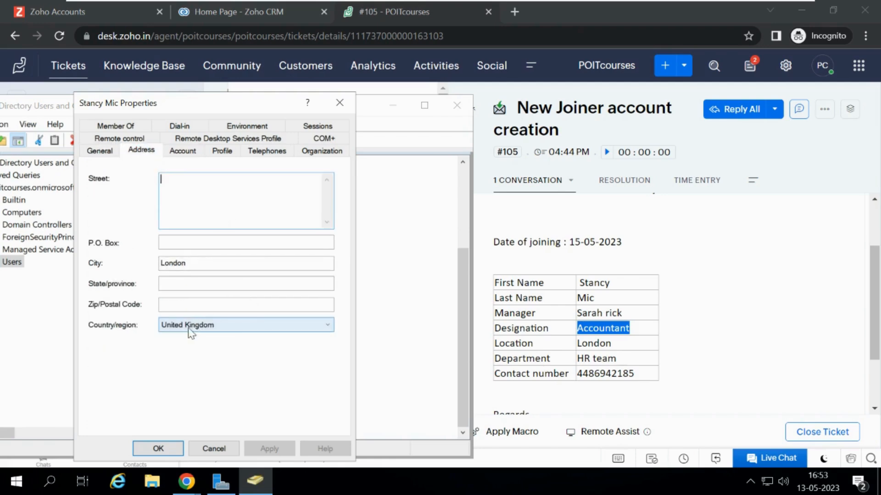
{"action": "left_click", "coordinate": [180, 152]}
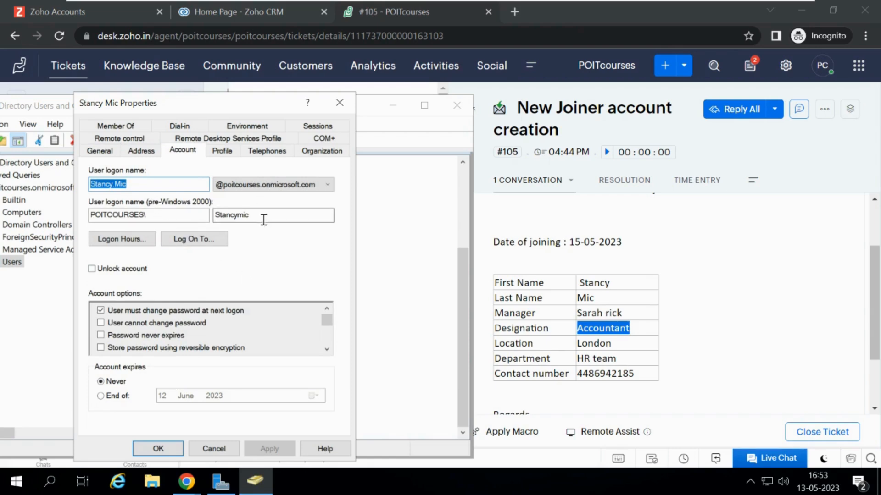
{"action": "left_click", "coordinate": [313, 152]}
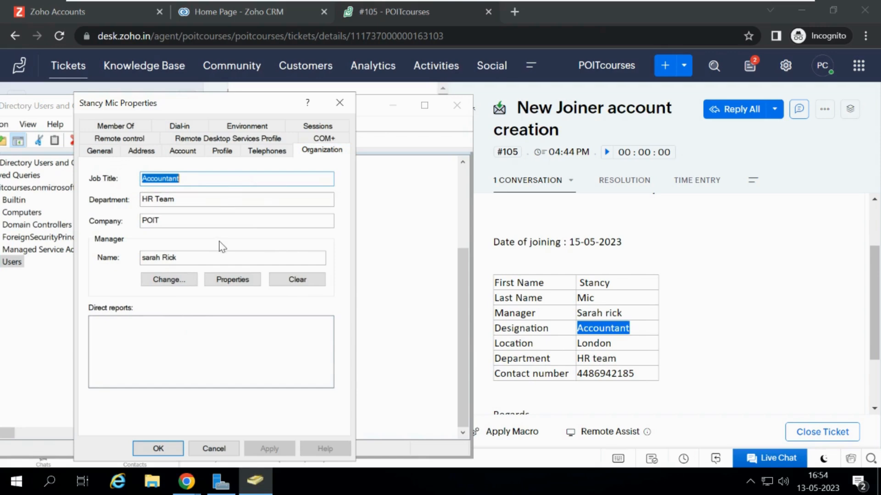
{"action": "left_click", "coordinate": [123, 127]}
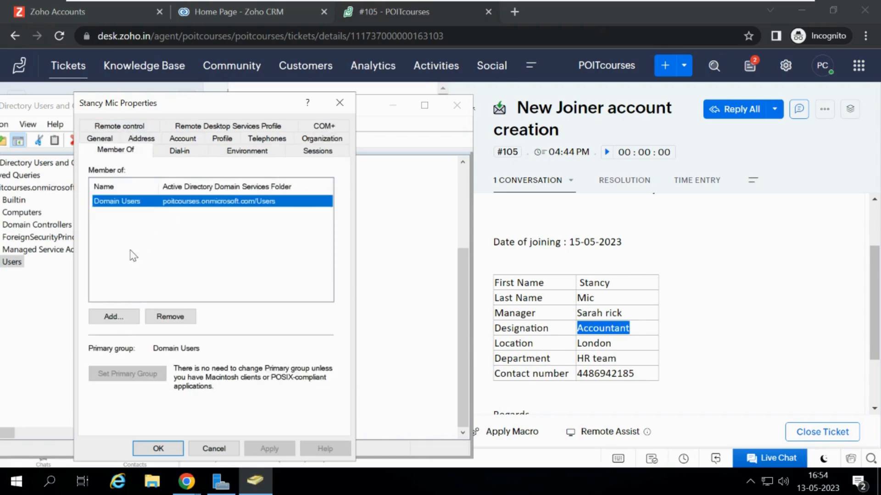
{"action": "left_click", "coordinate": [113, 317]}
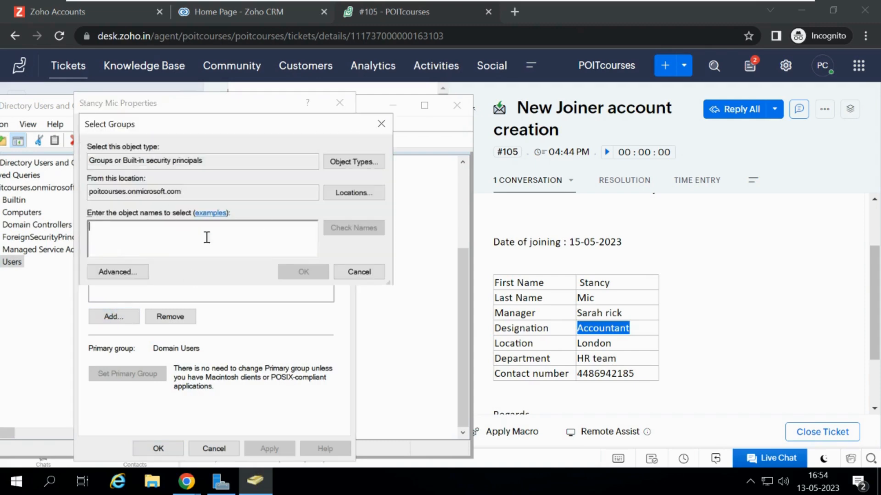
{"action": "left_click", "coordinate": [385, 132]}
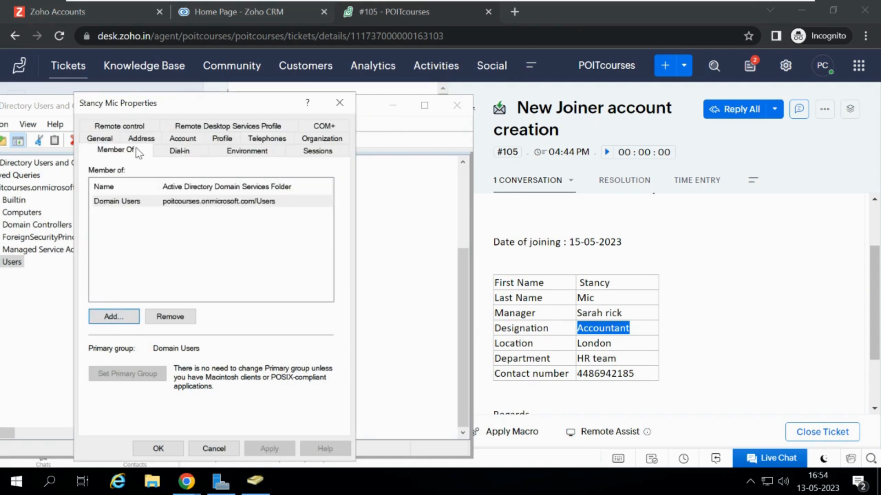
{"action": "left_click", "coordinate": [113, 316]}
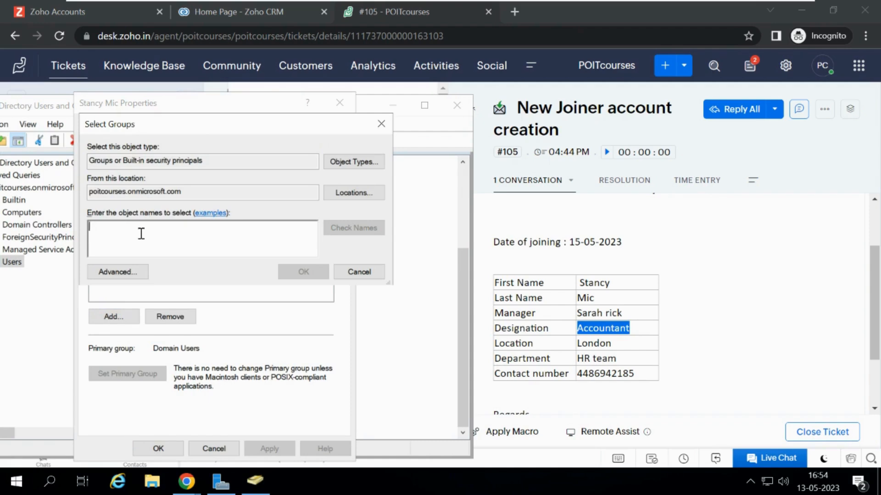
{"action": "left_click", "coordinate": [357, 272]}
{"action": "left_click", "coordinate": [157, 448]}
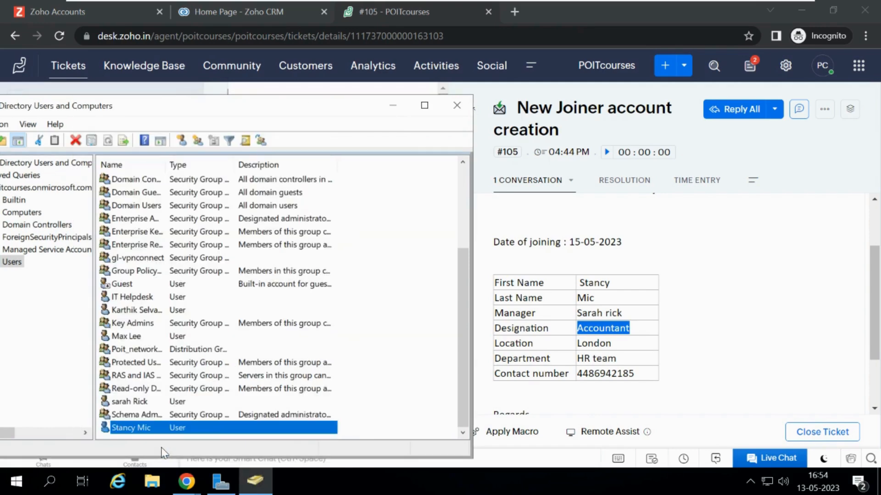
Reopen the new user's properties and enter their poitcourses.onmicrosoft.com e-mail address on the General tab.
{"action": "double_click", "coordinate": [202, 426]}
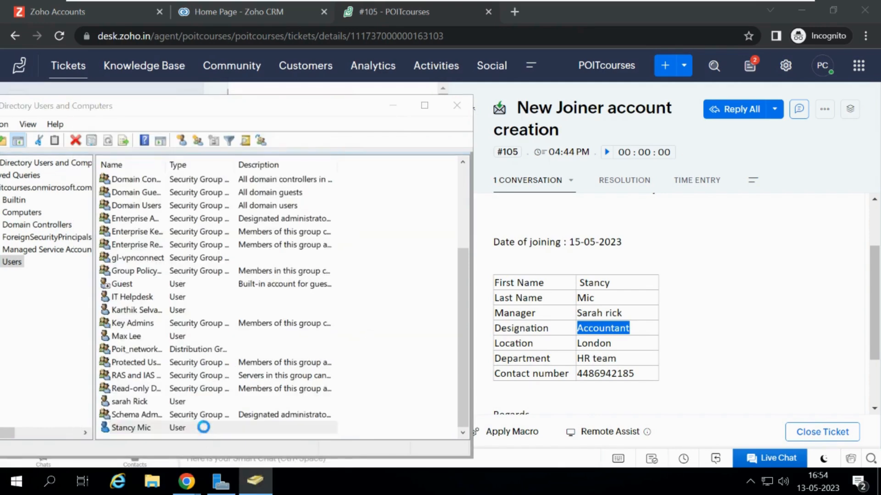
{"action": "left_click", "coordinate": [183, 151]}
{"action": "key", "text": "ctrl+c"}
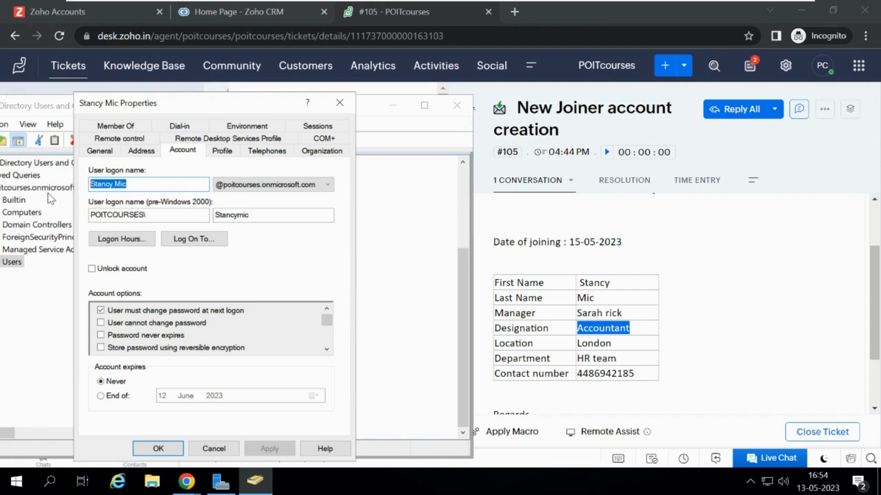
{"action": "left_click", "coordinate": [100, 150]}
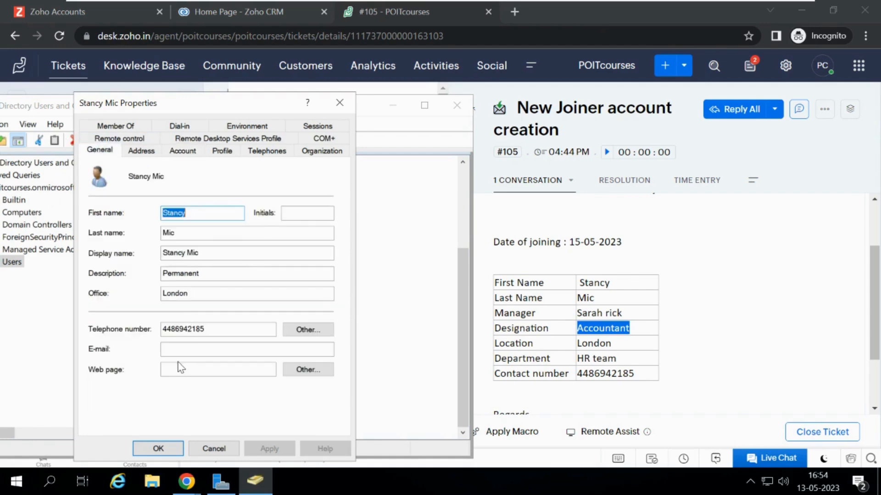
{"action": "left_click", "coordinate": [189, 353]}
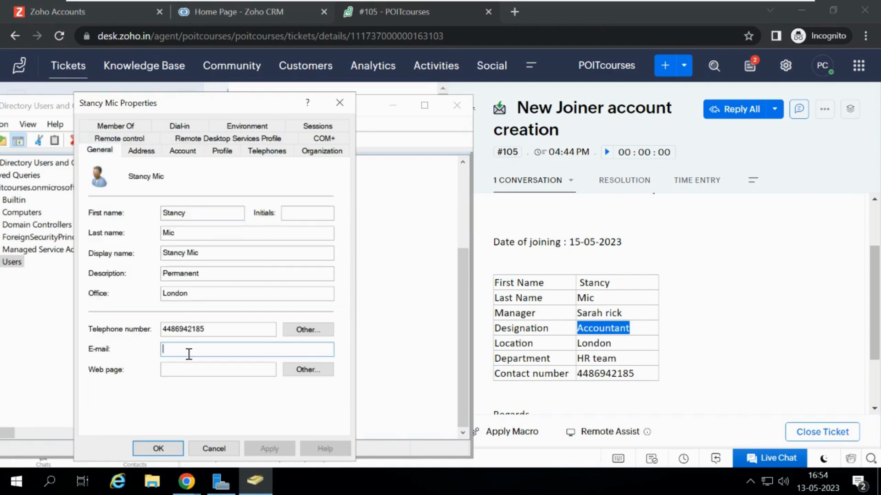
{"action": "key", "text": "ctrl+v"}
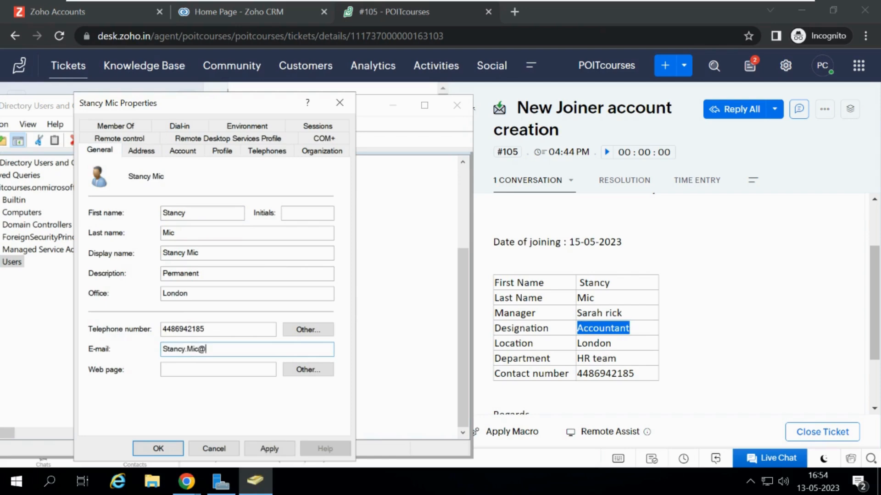
{"action": "type", "text": "@poitcourses.onmicrosoft.com"}
{"action": "left_click_drag", "start_coordinate": [308, 351], "coordinate": [158, 352]}
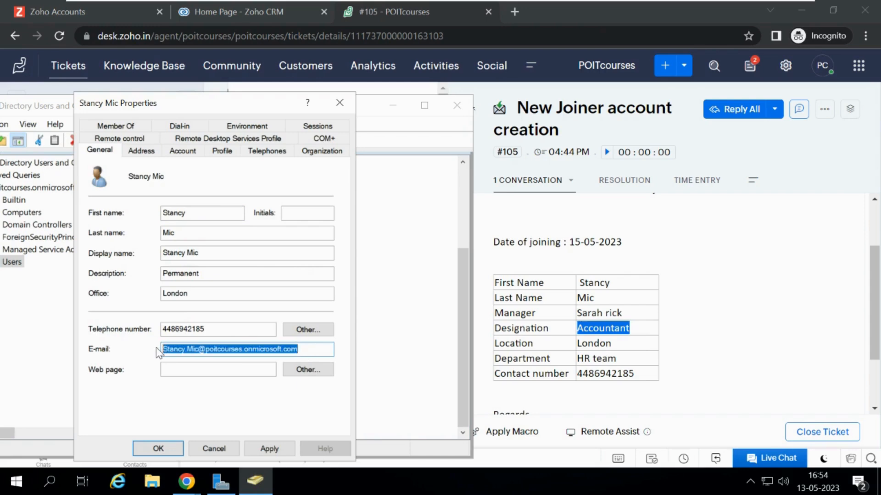